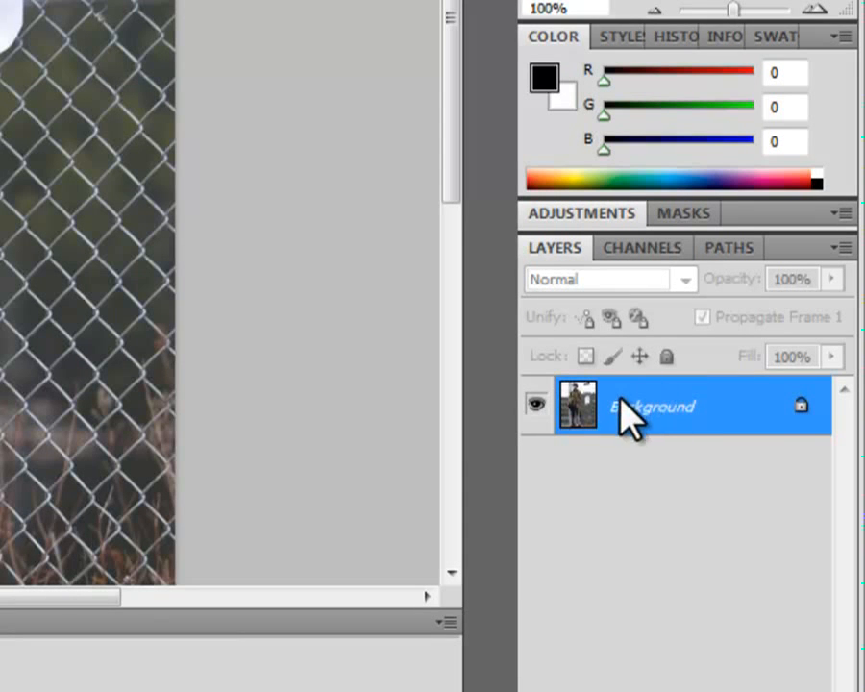
Step: Duplicate the Background layer and hide the original, leaving the copy active
right_click(635, 411)
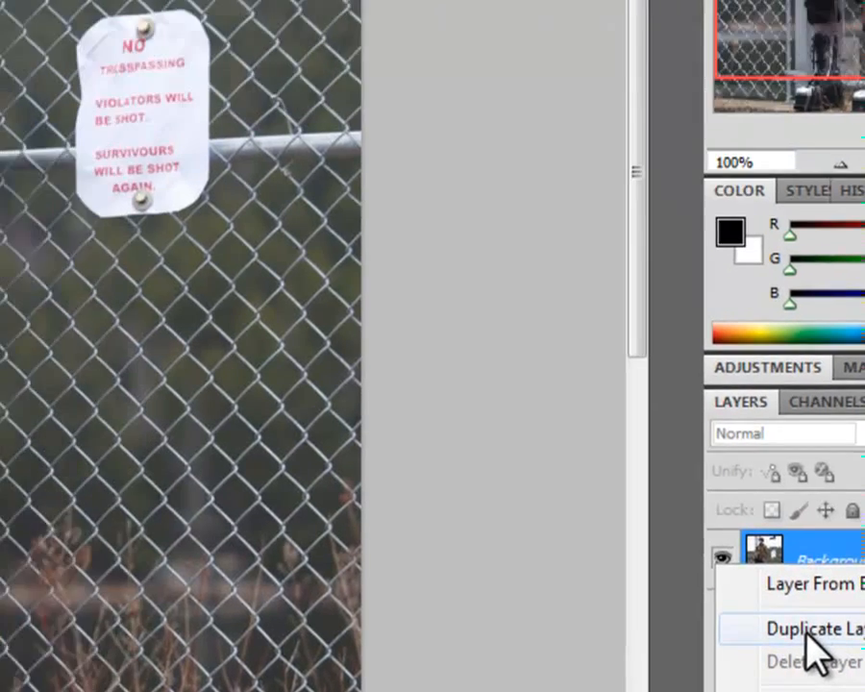
click(621, 479)
click(659, 190)
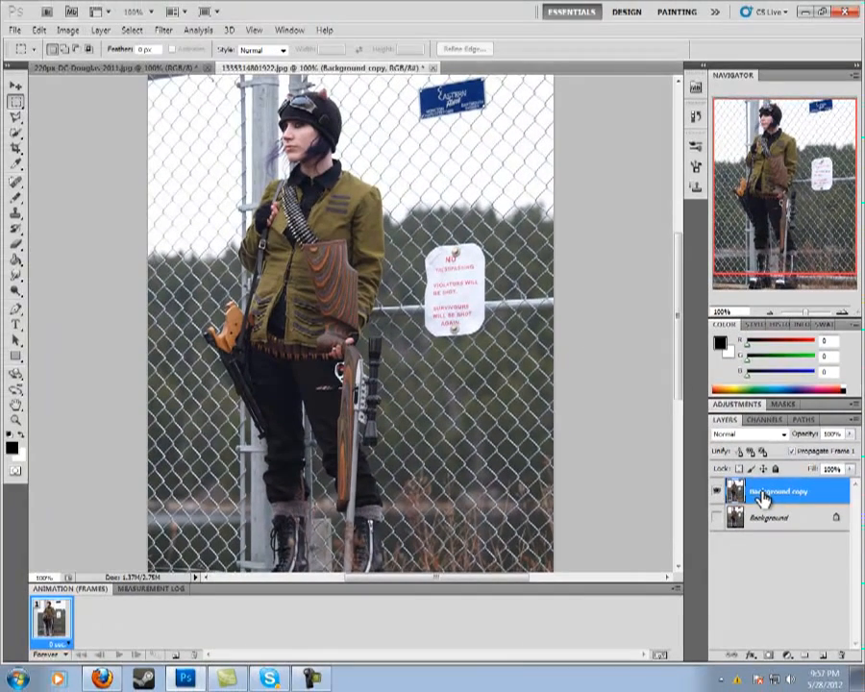
Step: Choose the Eraser in Brush mode and enlarge its hard round brush
drag(831, 238, 817, 213)
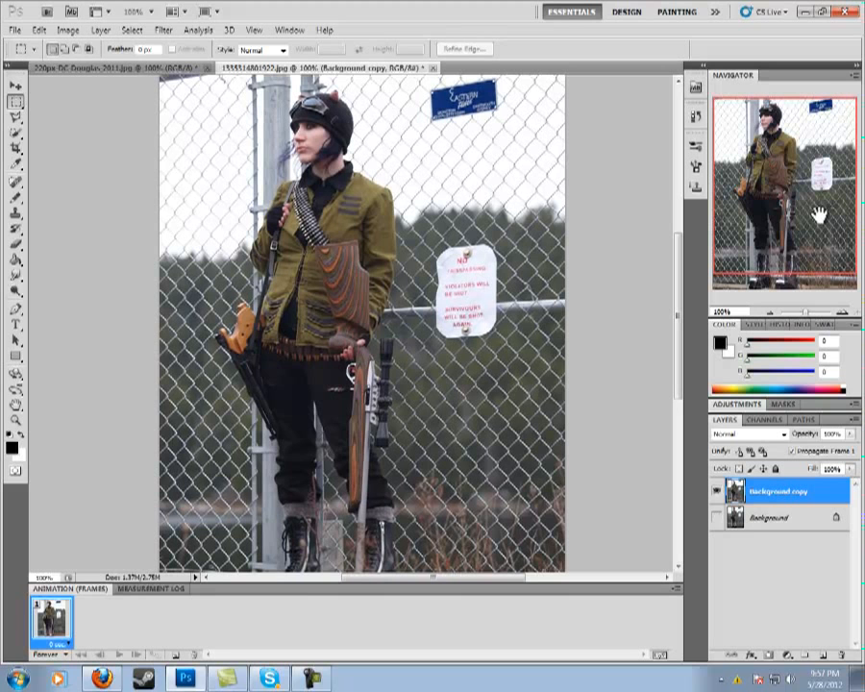
right_click(15, 199)
click(56, 197)
click(17, 248)
click(61, 53)
click(69, 50)
click(142, 51)
click(143, 65)
click(69, 50)
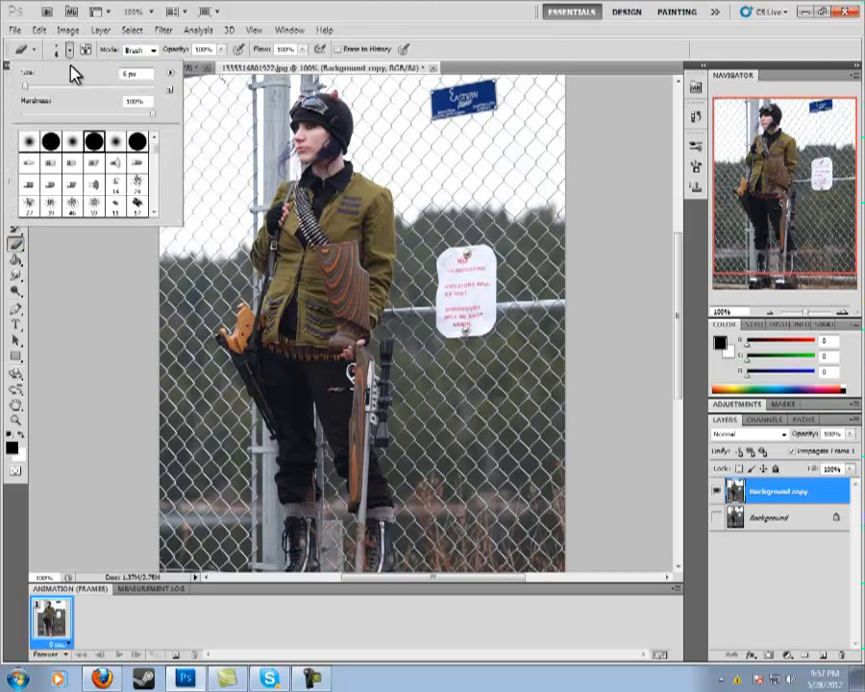
click(83, 87)
Step: Erase the fence, signs and trees beside the standing figure on the copied layer
mouse_move(449, 189)
mouse_down()
mouse_move(450, 204)
mouse_move(458, 128)
mouse_move(418, 109)
mouse_move(412, 134)
mouse_move(460, 257)
mouse_move(450, 286)
mouse_move(443, 240)
mouse_move(427, 322)
mouse_move(444, 392)
mouse_up()
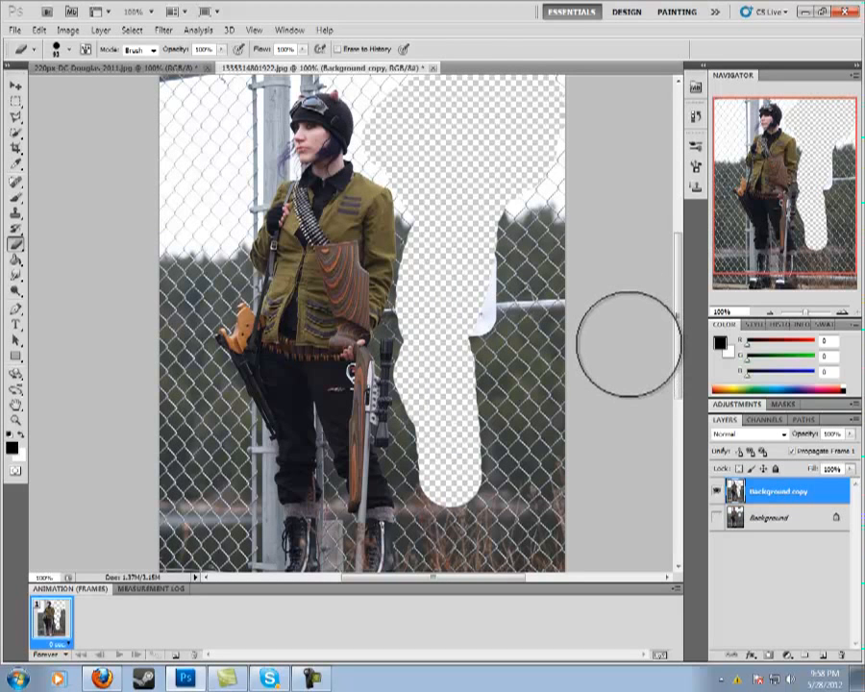
mouse_move(629, 343)
mouse_down()
mouse_move(560, 327)
mouse_move(493, 327)
mouse_move(486, 408)
mouse_move(502, 188)
mouse_move(534, 168)
mouse_move(542, 261)
mouse_move(498, 505)
mouse_move(485, 418)
mouse_move(469, 476)
mouse_move(459, 627)
mouse_up()
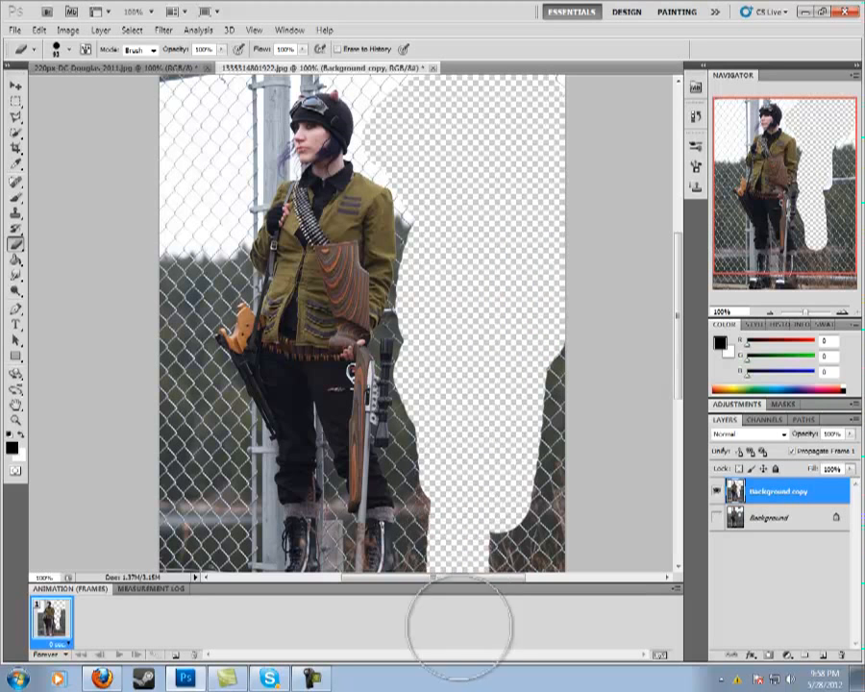
drag(784, 237, 774, 328)
mouse_move(471, 519)
mouse_down()
mouse_move(473, 472)
mouse_move(448, 502)
mouse_move(458, 505)
mouse_move(450, 506)
mouse_move(455, 561)
mouse_move(516, 524)
mouse_up()
scroll(623, 453, up, 3)
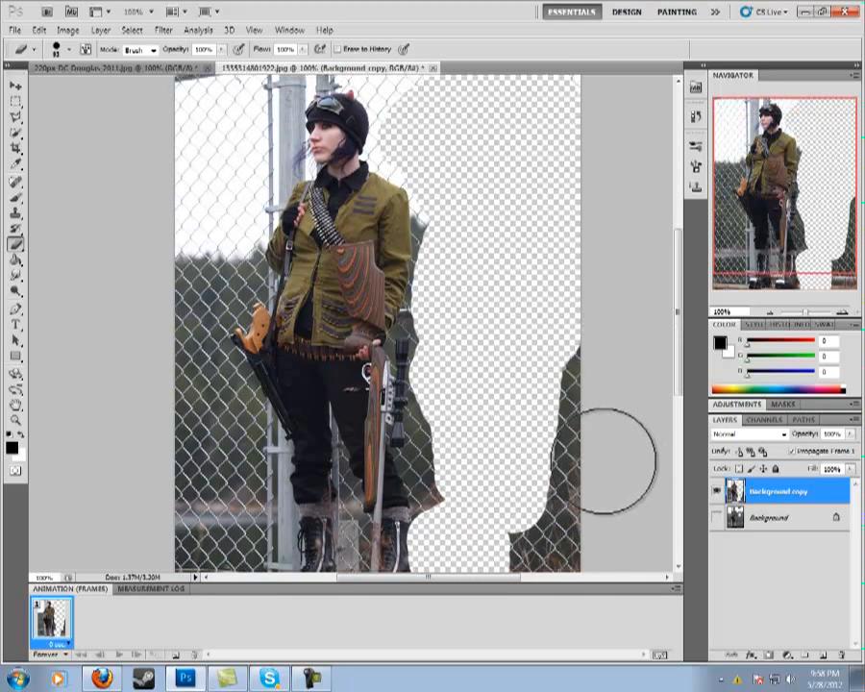
Step: Undo all eraser strokes on the copied layer
key(ctrl+alt+z)
key(ctrl+alt+z)
key(ctrl+alt+z)
key(ctrl+alt+z)
key(ctrl+alt+z)
key(ctrl+alt+z)
key(ctrl+alt+z)
key(ctrl+alt+z)
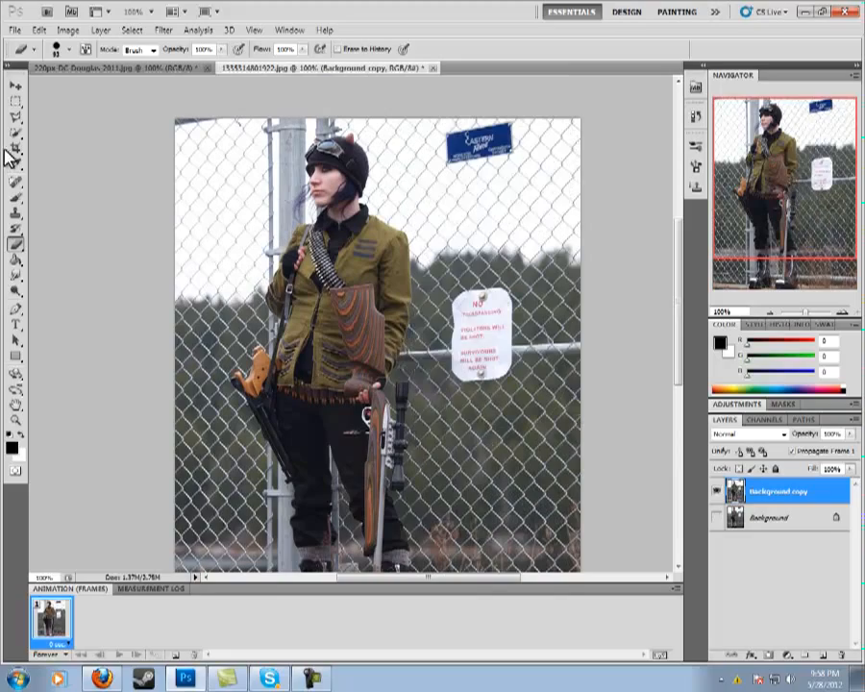
Step: Switch to the Magic Wand tool and enable anti-aliasing for its selections
right_click(15, 133)
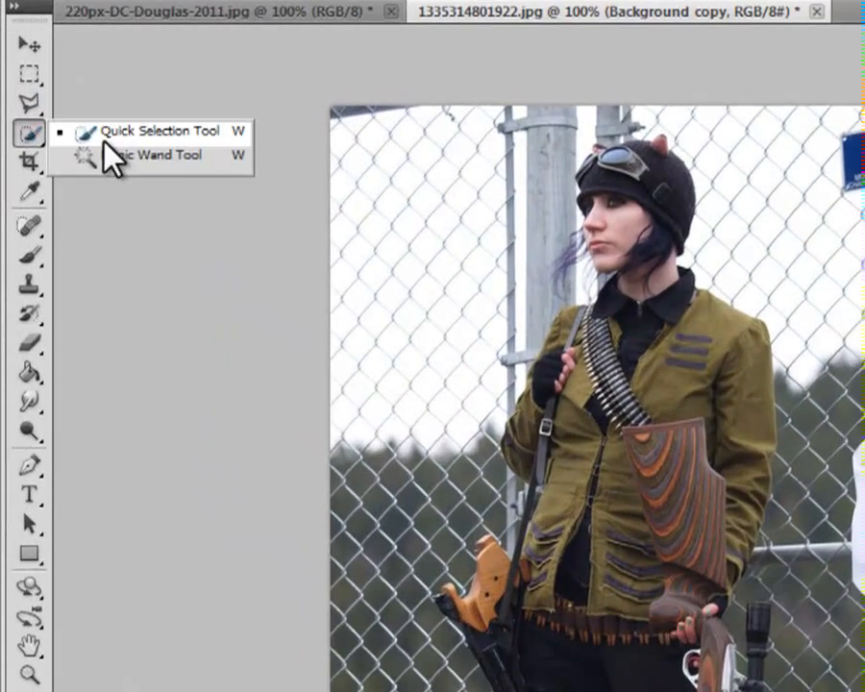
click(108, 153)
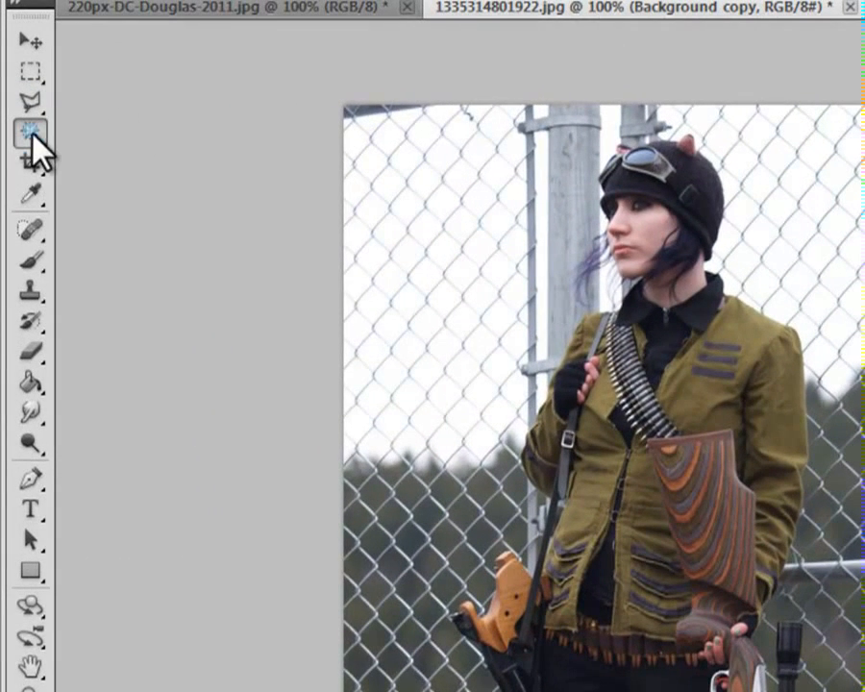
right_click(35, 136)
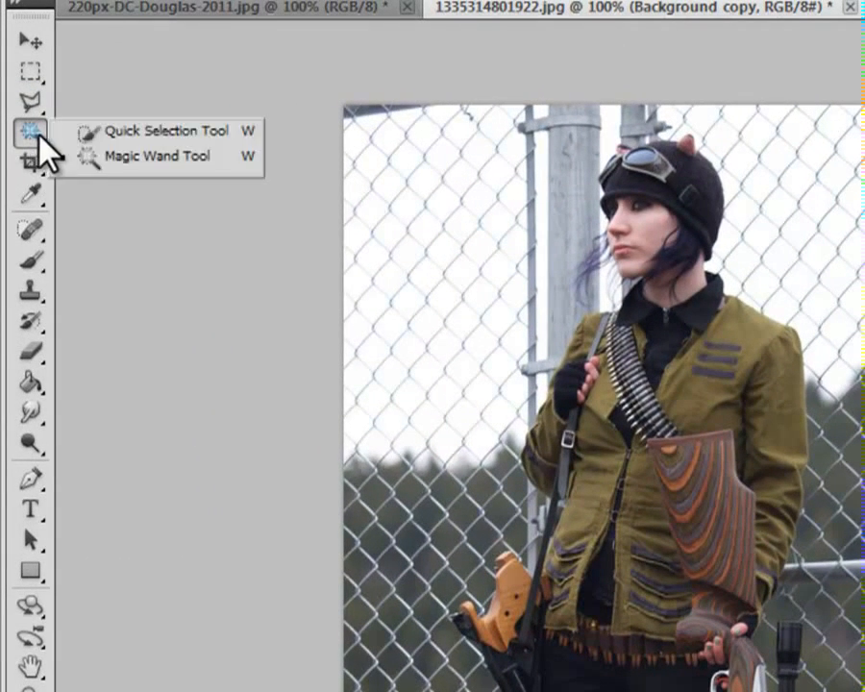
click(110, 157)
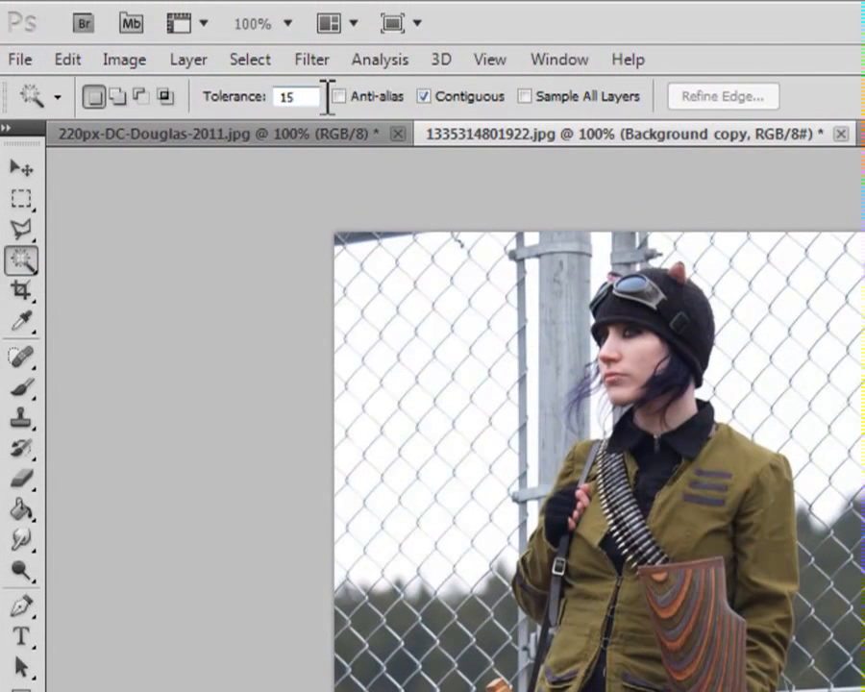
click(355, 95)
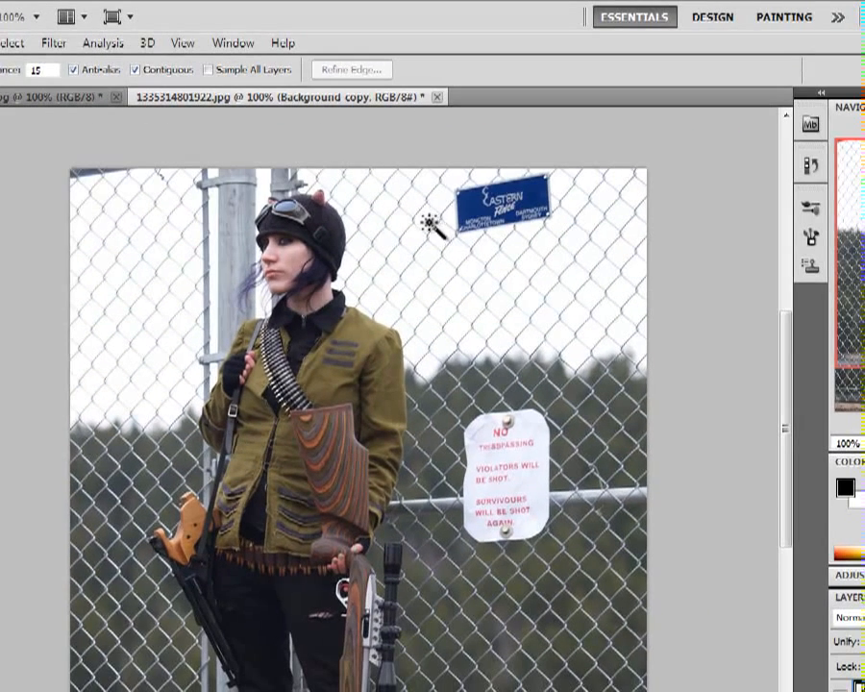
Step: Select the sky on both sides of the figure with the Magic Wand at a tolerance of 32
click(828, 308)
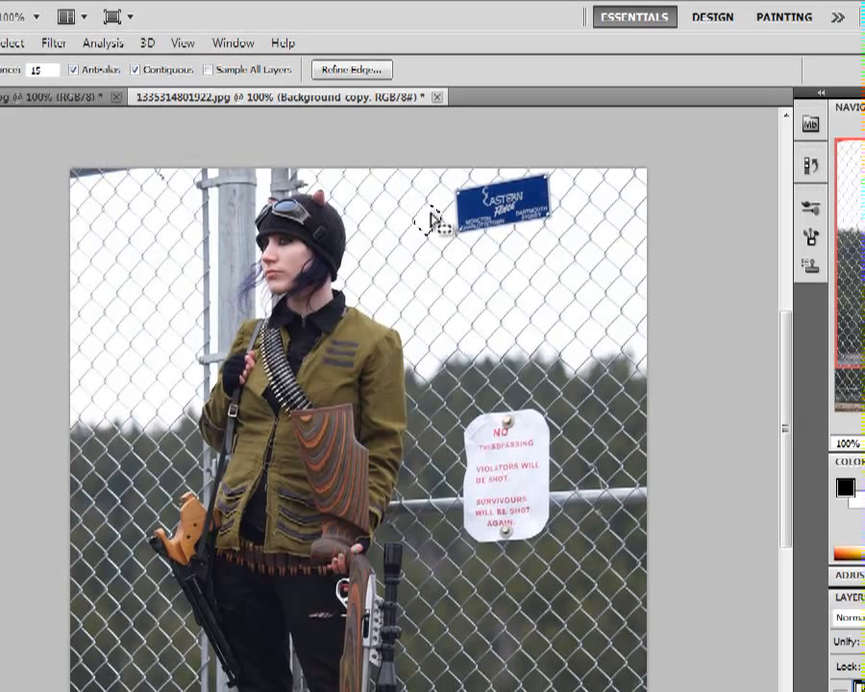
click(9, 80)
text(32)
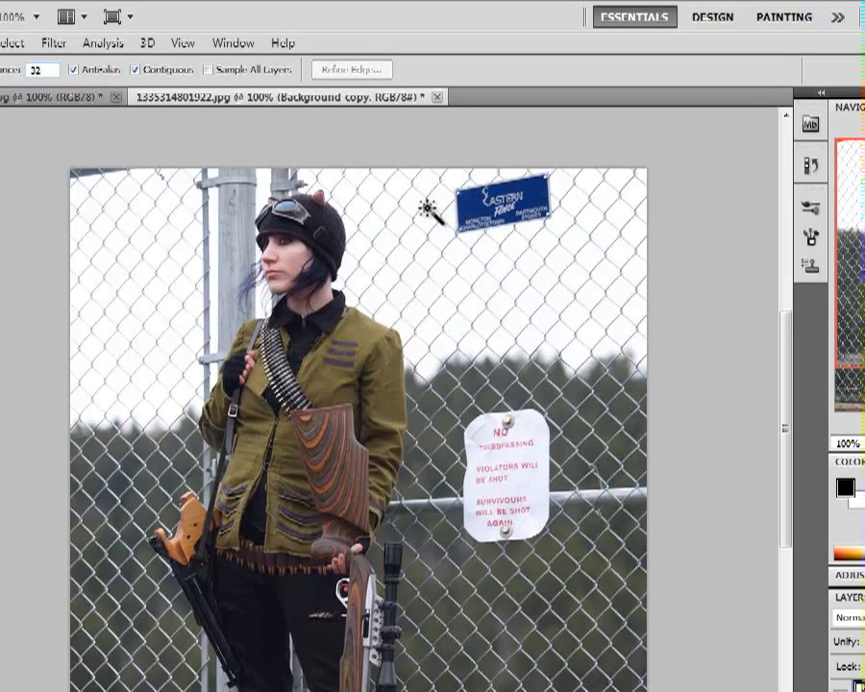
click(397, 217)
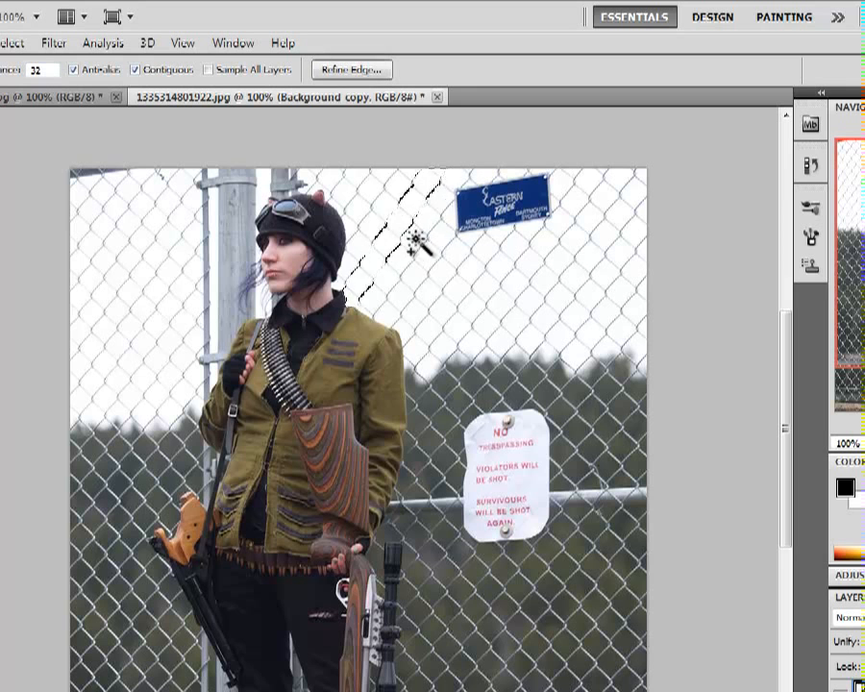
click(404, 224)
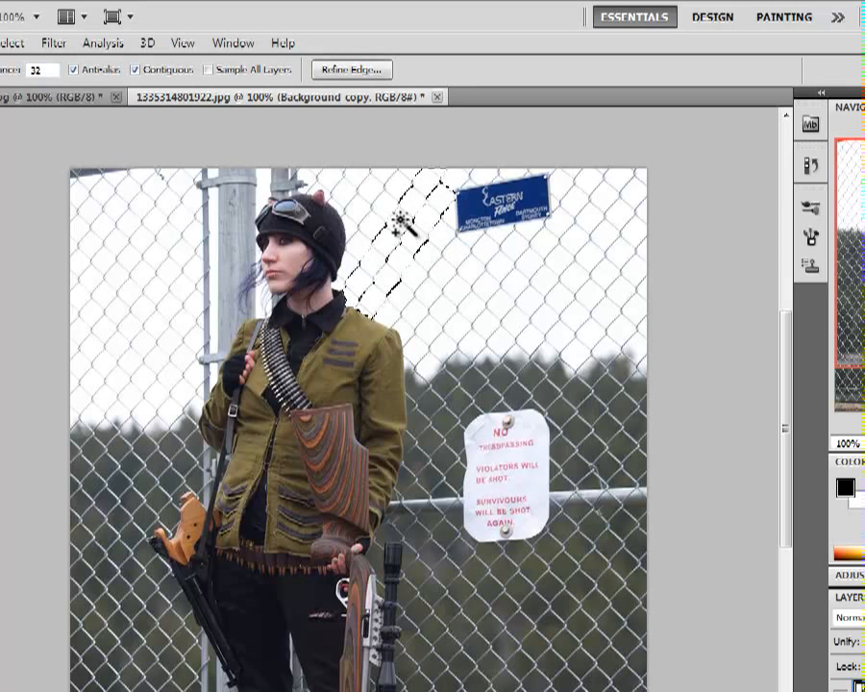
click(473, 284)
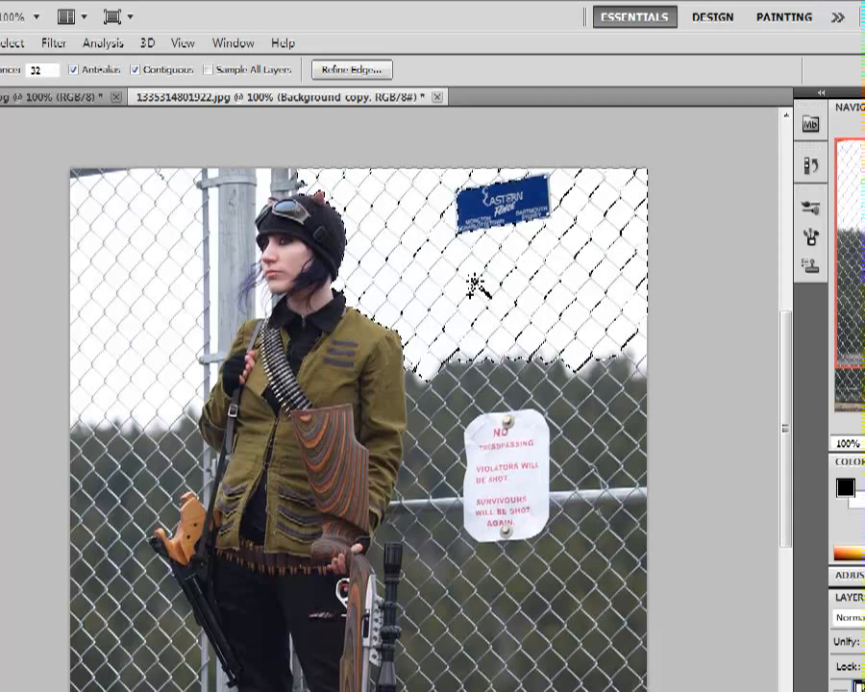
click(147, 270)
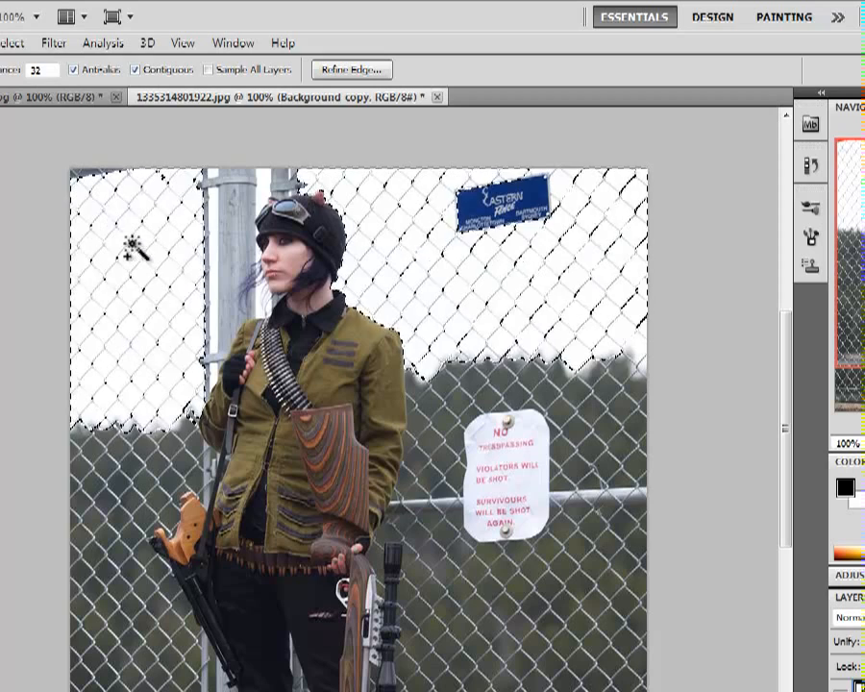
Step: Set the Magic Wand tolerance to 50 and add the dark treeline behind the fence to the selection
click(8, 75)
text(50)
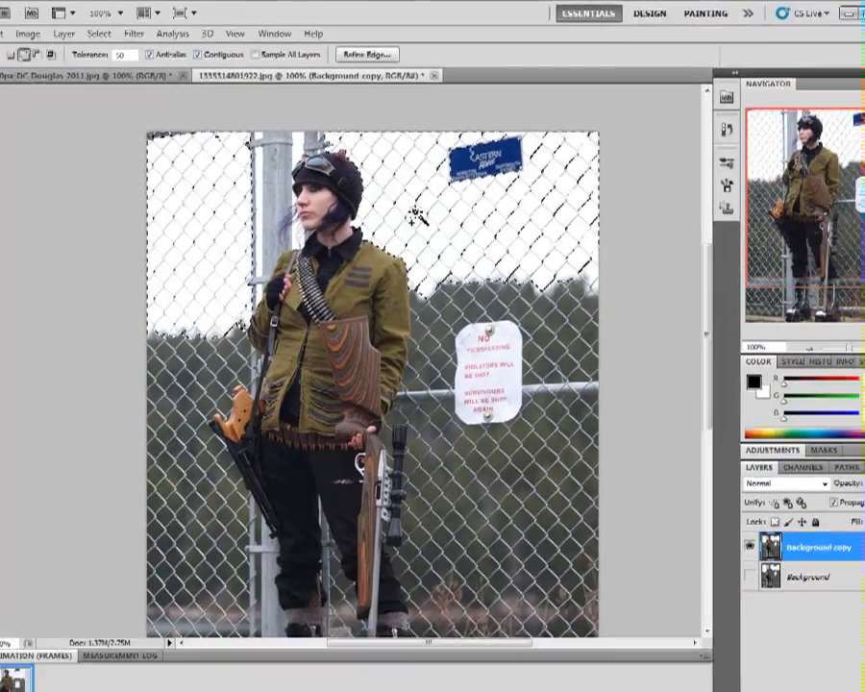
click(413, 264)
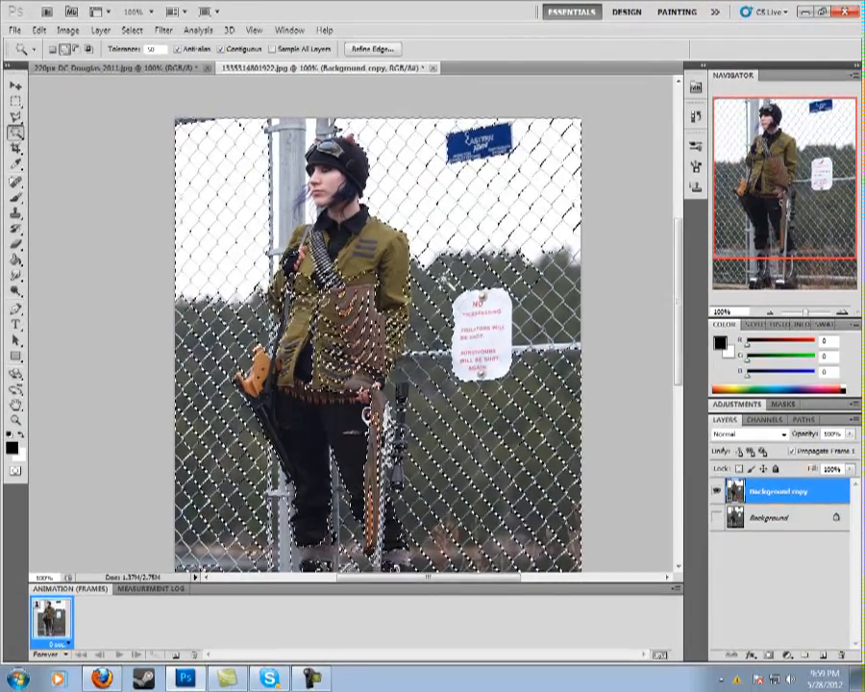
scroll(494, 365, down, 2)
mouse_move(798, 251)
mouse_down()
mouse_move(798, 272)
mouse_move(794, 241)
mouse_move(786, 248)
mouse_up()
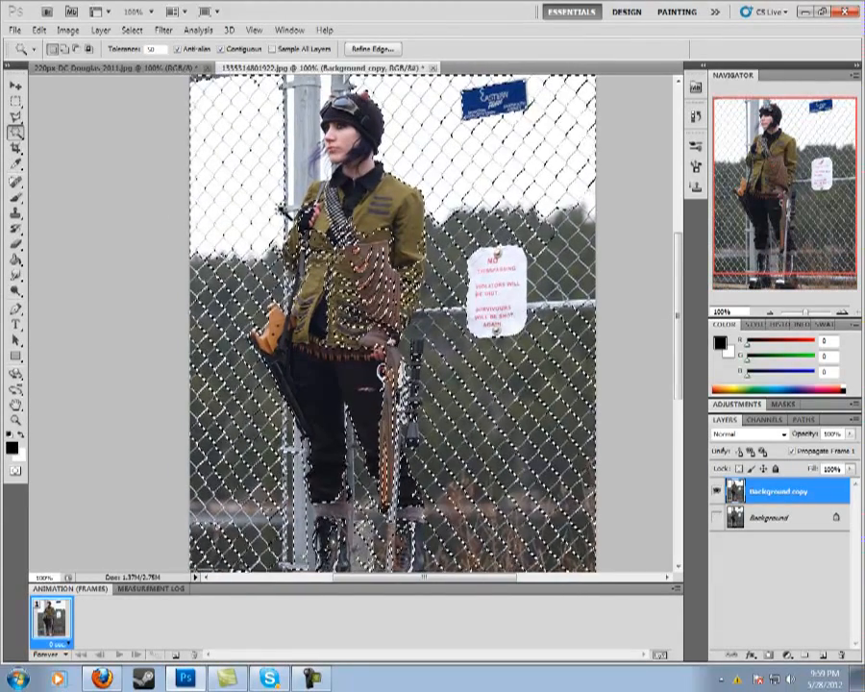
Step: Clear the whole selection and return to the Magic Wand tool
click(15, 100)
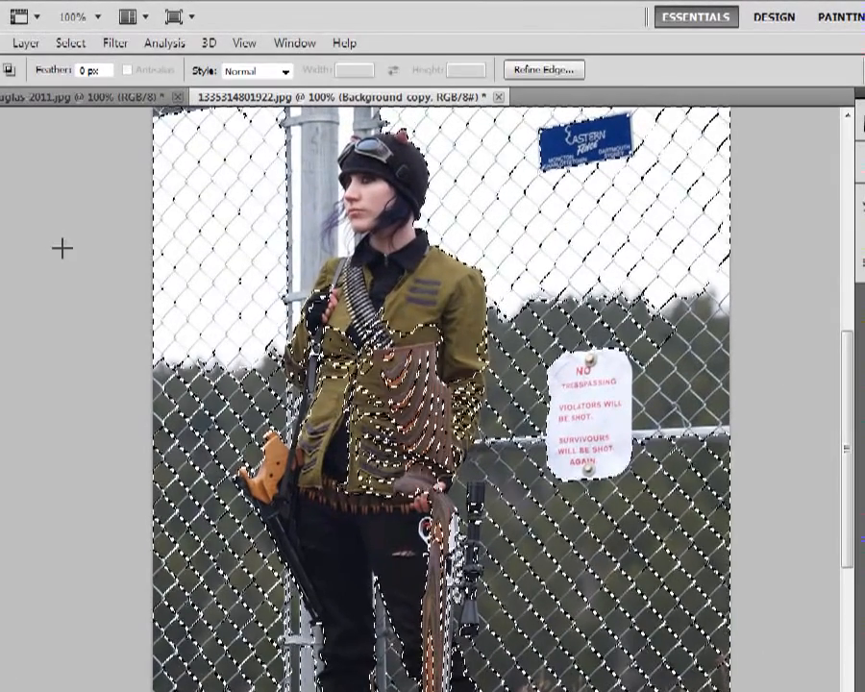
click(63, 248)
click(0, 120)
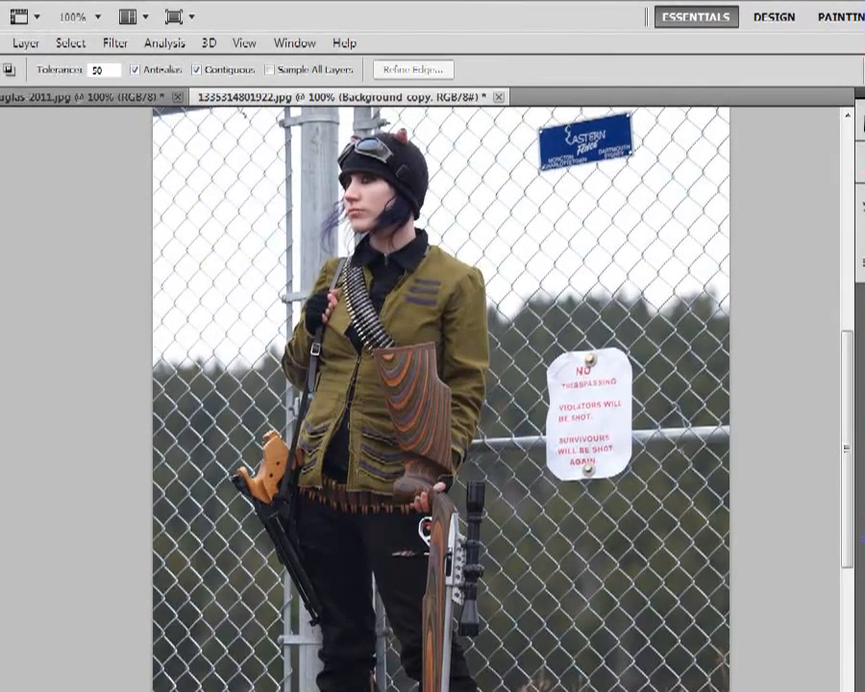
Step: Select the sky and metal post around the figure with the Magic Wand, starting at tolerance 32 and extending the selection at 40
click(60, 75)
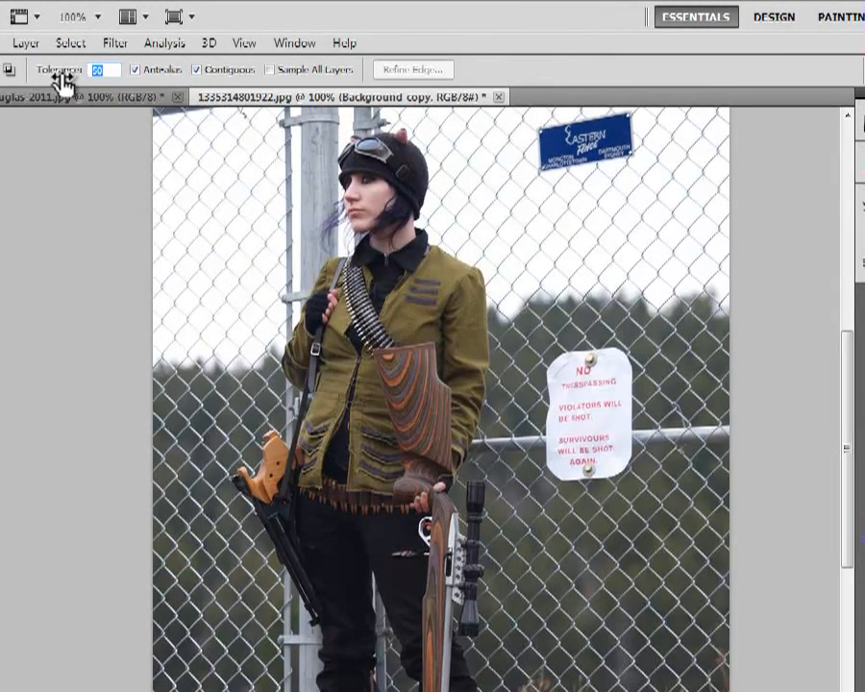
text(32)
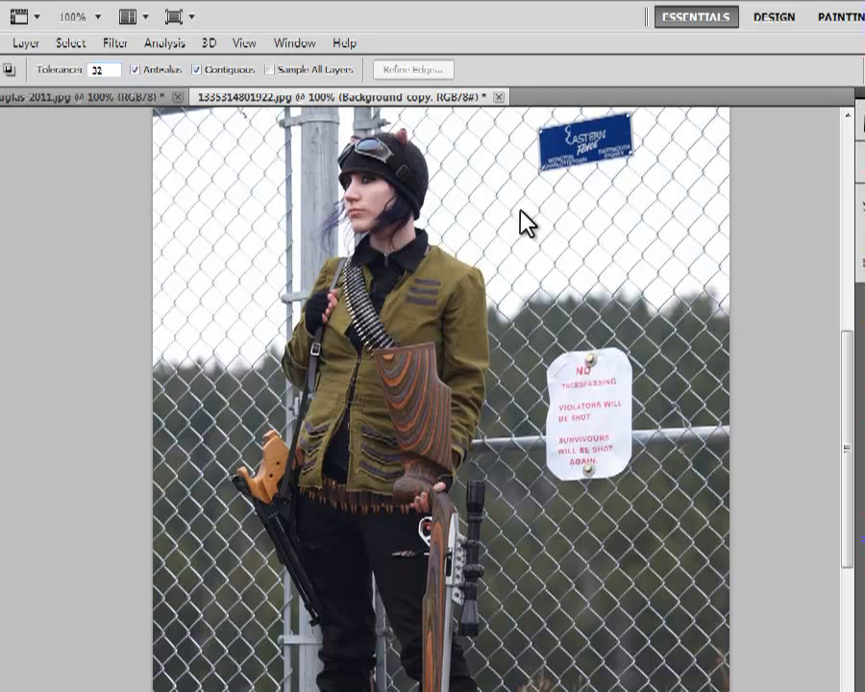
click(81, 77)
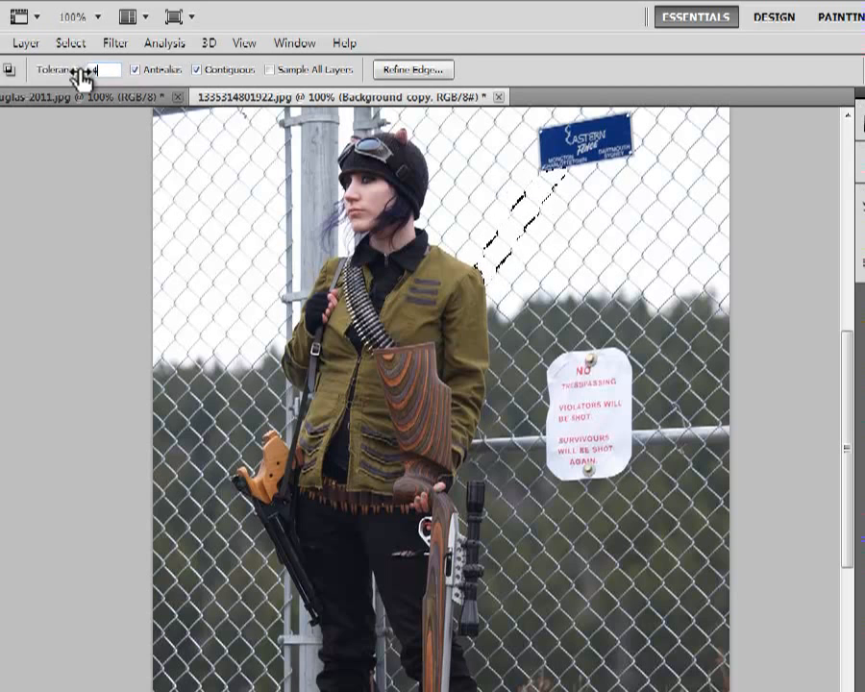
text(40)
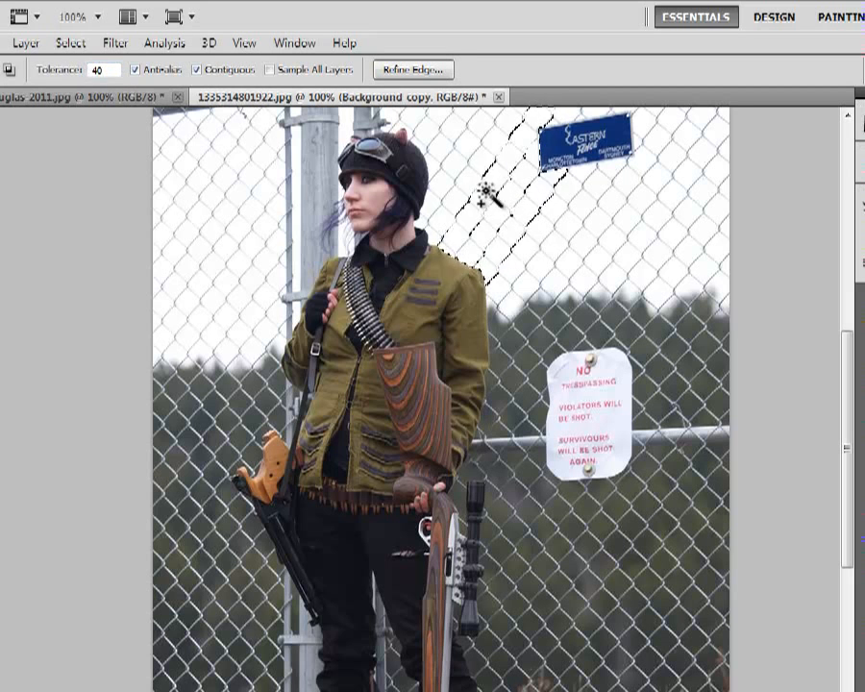
shift+click(397, 115)
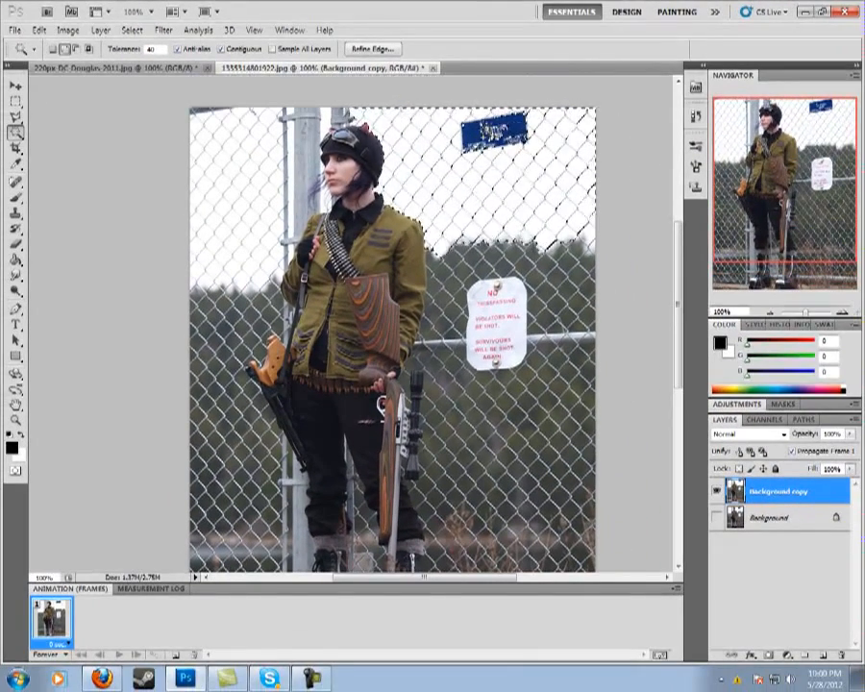
shift+click(240, 141)
click(297, 114)
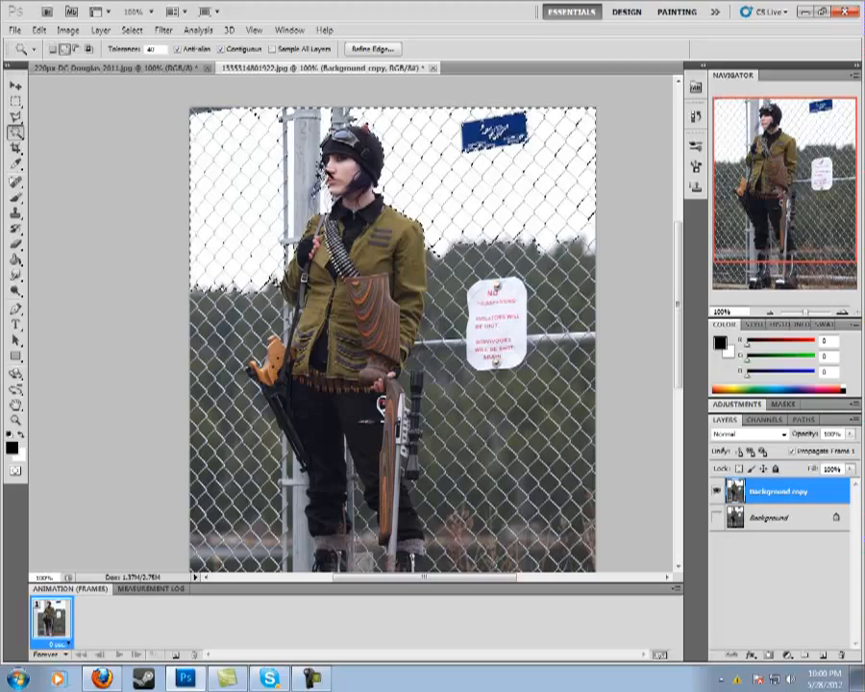
Step: Set up the freehand Lasso tool to subtract from the selection around the figure's face
drag(801, 318, 819, 313)
drag(775, 209, 759, 130)
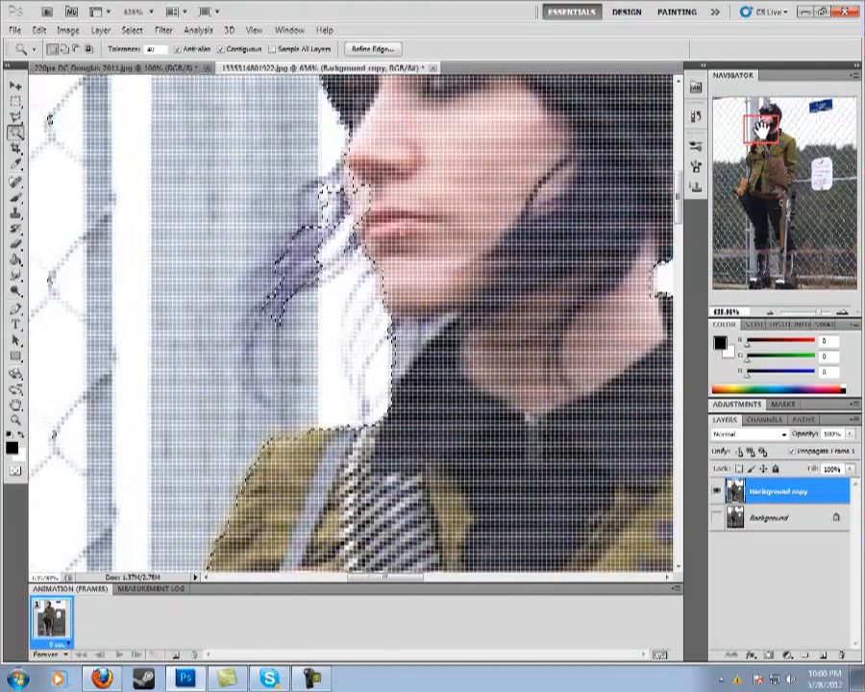
scroll(419, 182, up, 4)
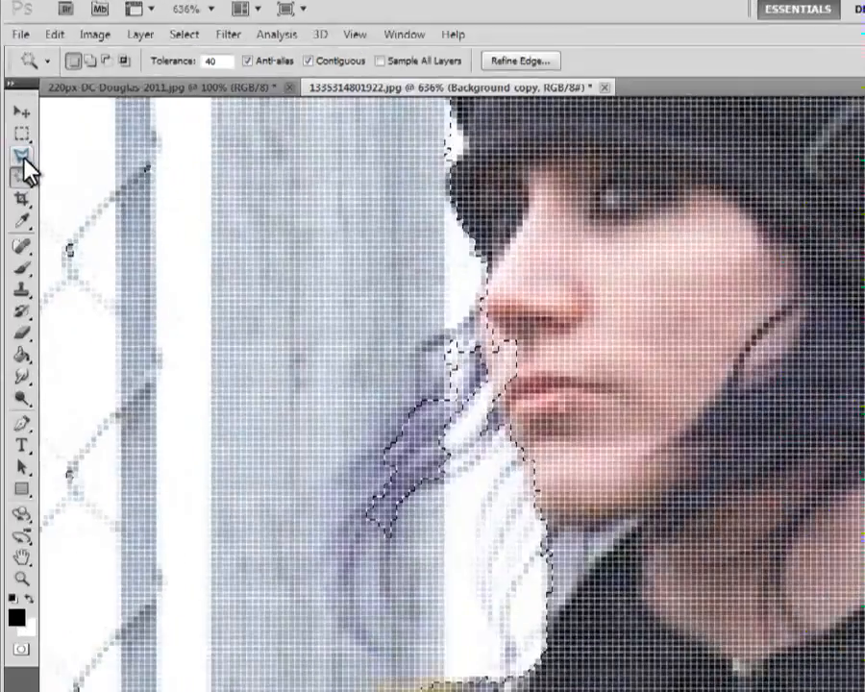
click(16, 118)
right_click(38, 245)
click(123, 238)
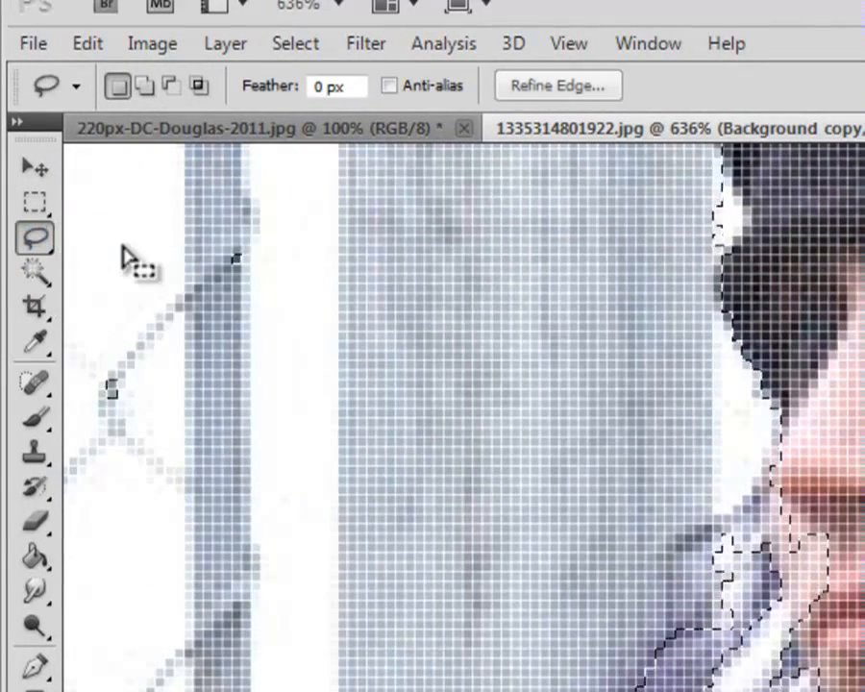
click(175, 88)
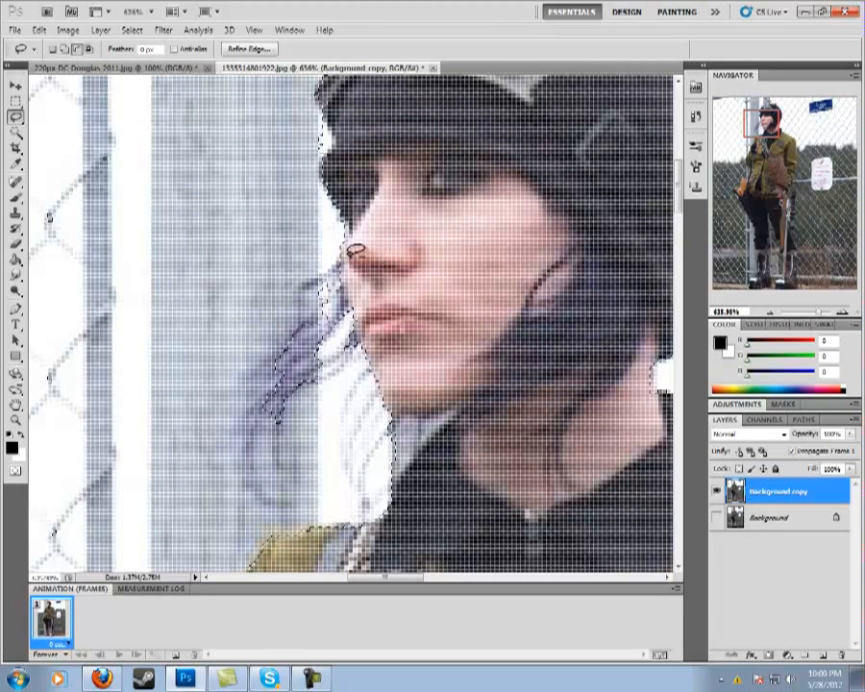
Step: Undo the last lasso edits made to the selection beside the face
key(ctrl+alt+z)
key(ctrl+alt+z)
key(ctrl+alt+z)
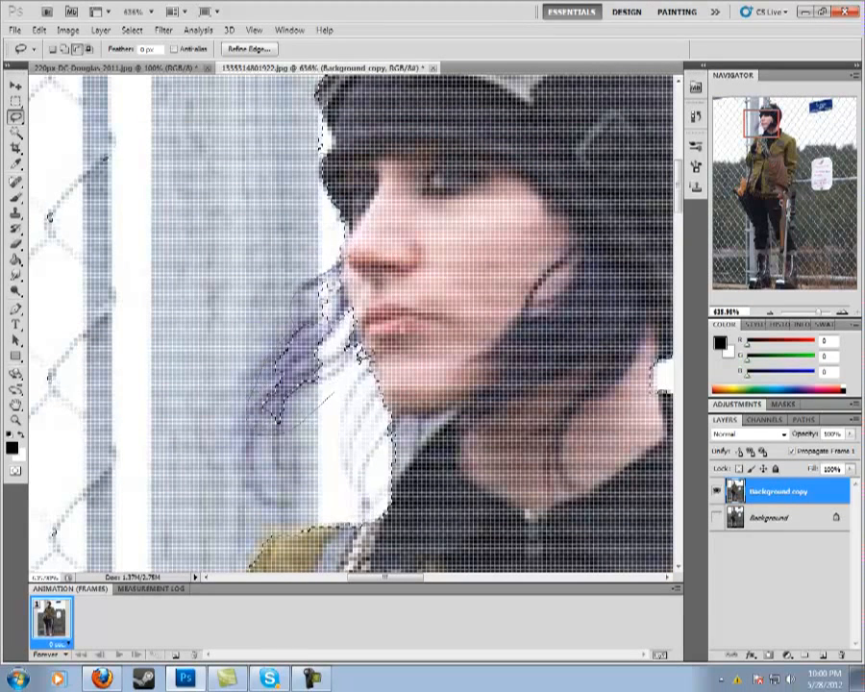
Step: Trim the selection with freehand Lasso subtractions beside the mouth, chin, nose and hat brim, undoing the misplaced strokes
mouse_move(355, 314)
mouse_down()
mouse_move(329, 481)
mouse_move(356, 528)
mouse_move(391, 466)
mouse_move(382, 328)
mouse_up()
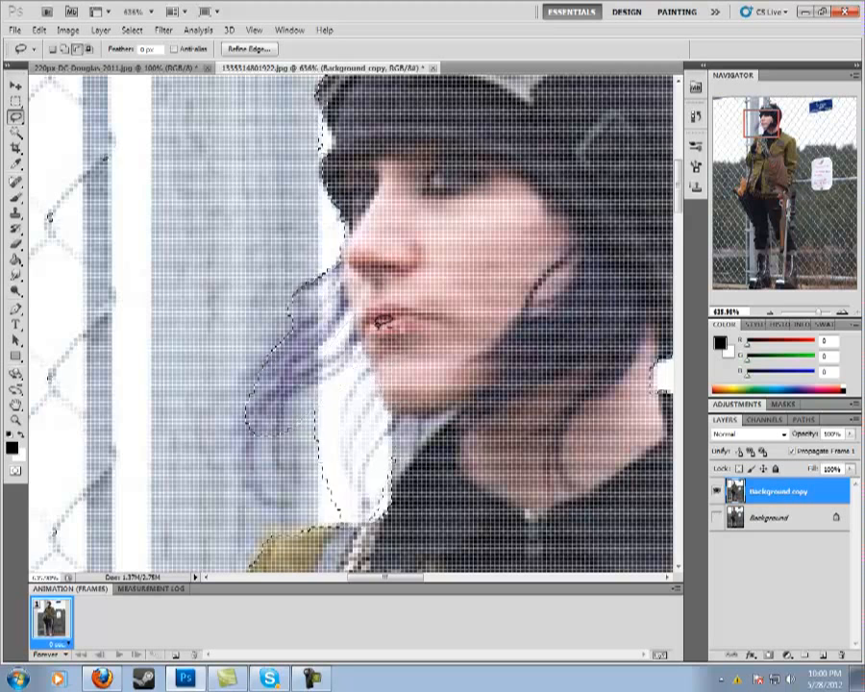
scroll(403, 390, down, 1)
key(ctrl+z)
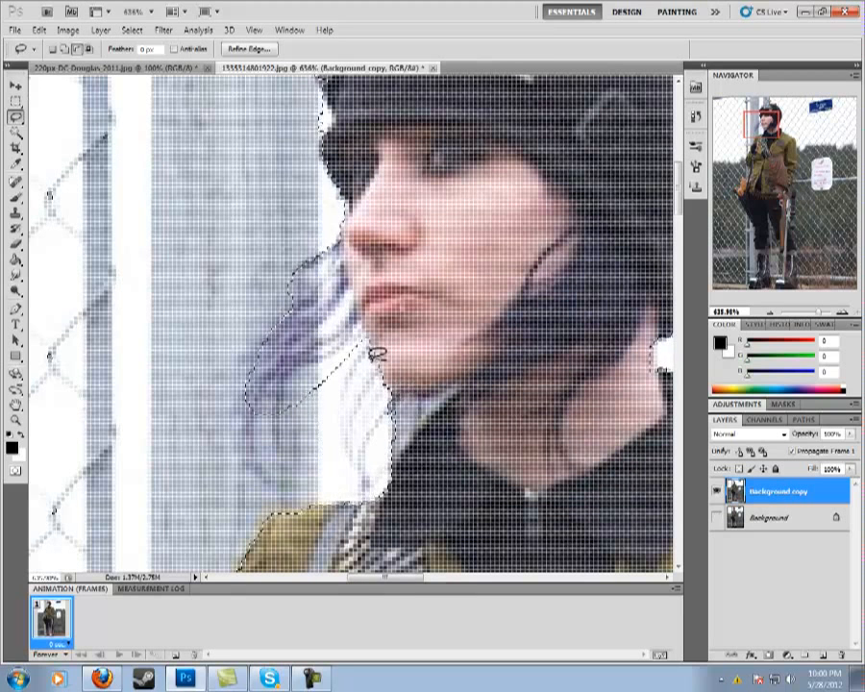
mouse_move(360, 343)
mouse_down()
mouse_move(352, 470)
mouse_move(362, 346)
mouse_move(334, 411)
mouse_move(416, 365)
mouse_move(404, 293)
mouse_up()
key(ctrl+z)
scroll(509, 275, up, 3)
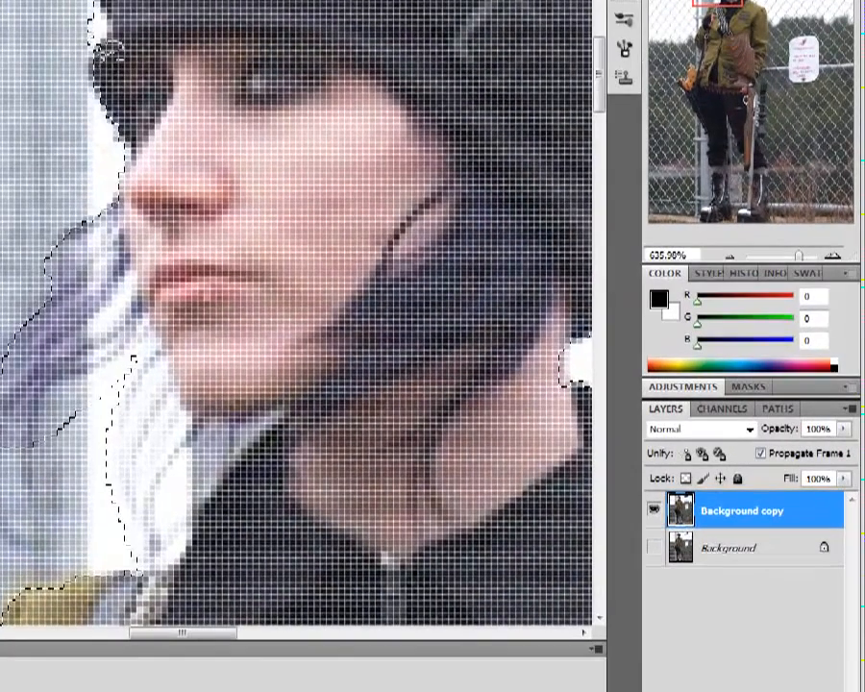
drag(330, 166, 346, 226)
drag(117, 138, 125, 159)
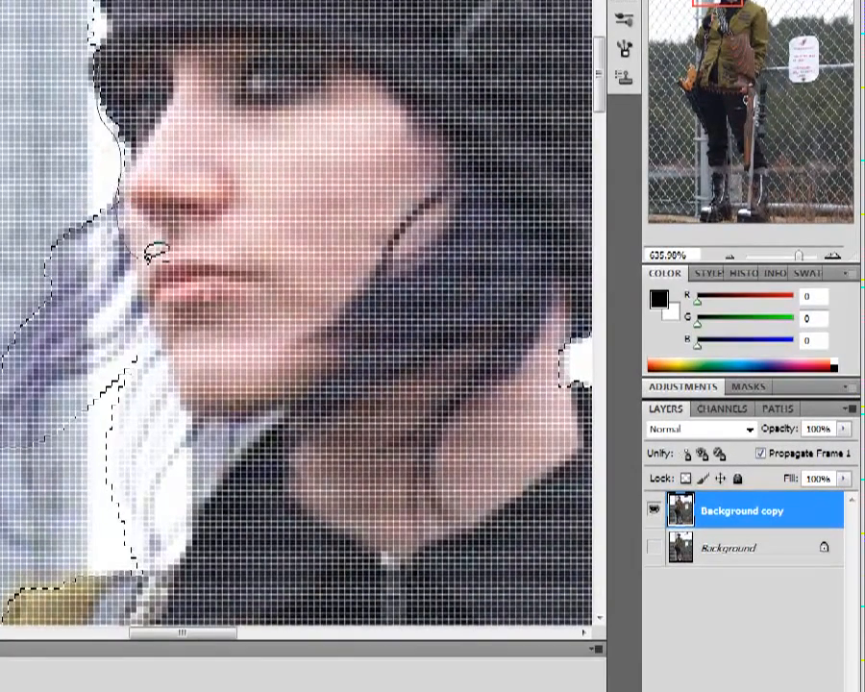
Step: Set the zoom to 100%, try deleting the selected sky and post background, and undo the deletion
drag(677, 256, 650, 256)
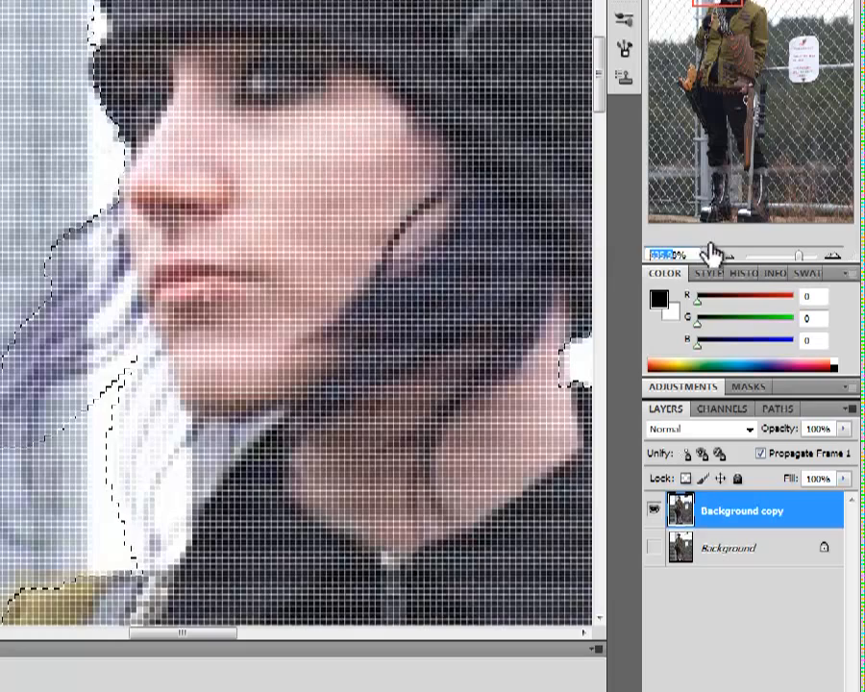
text(100)
key(Return)
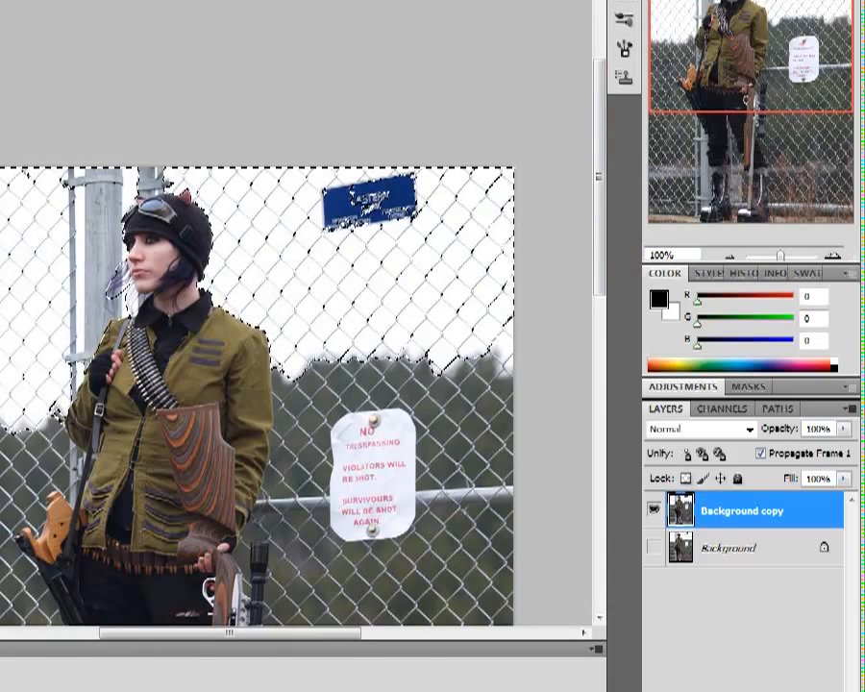
key(Delete)
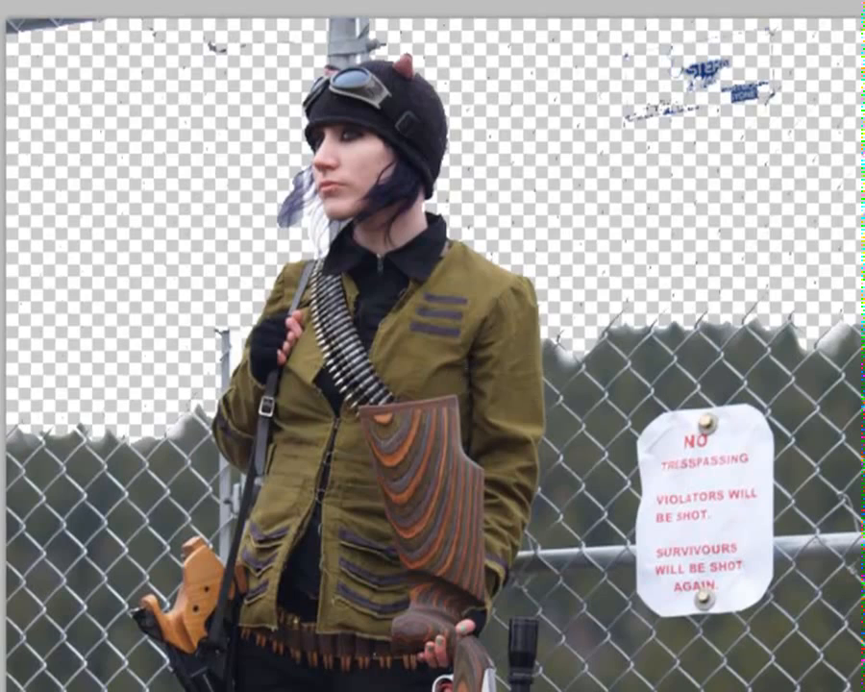
key(ctrl+alt+z)
key(ctrl+alt+z)
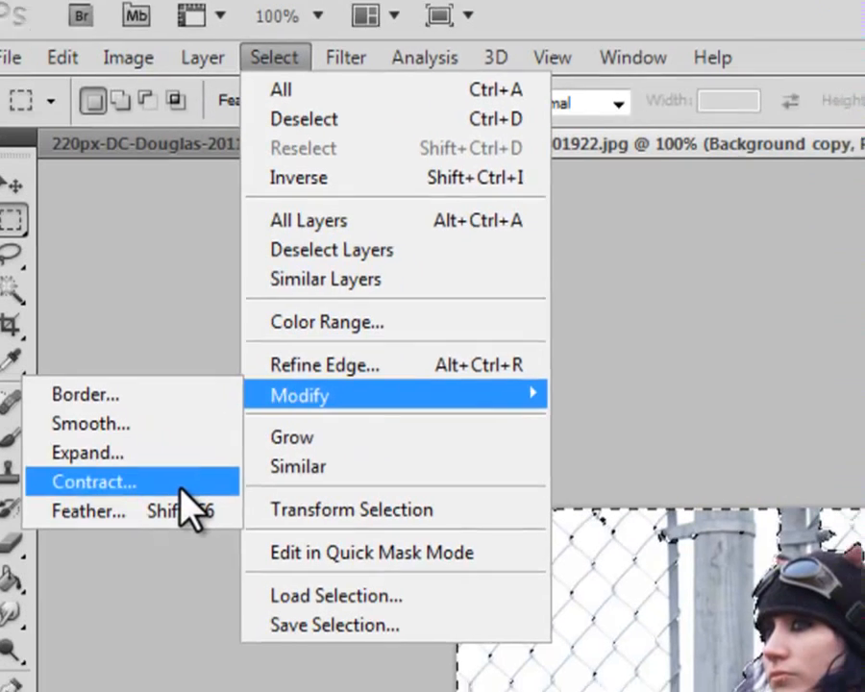
Step: Contract the background selection by 2 pixels
click(207, 495)
drag(446, 306, 589, 276)
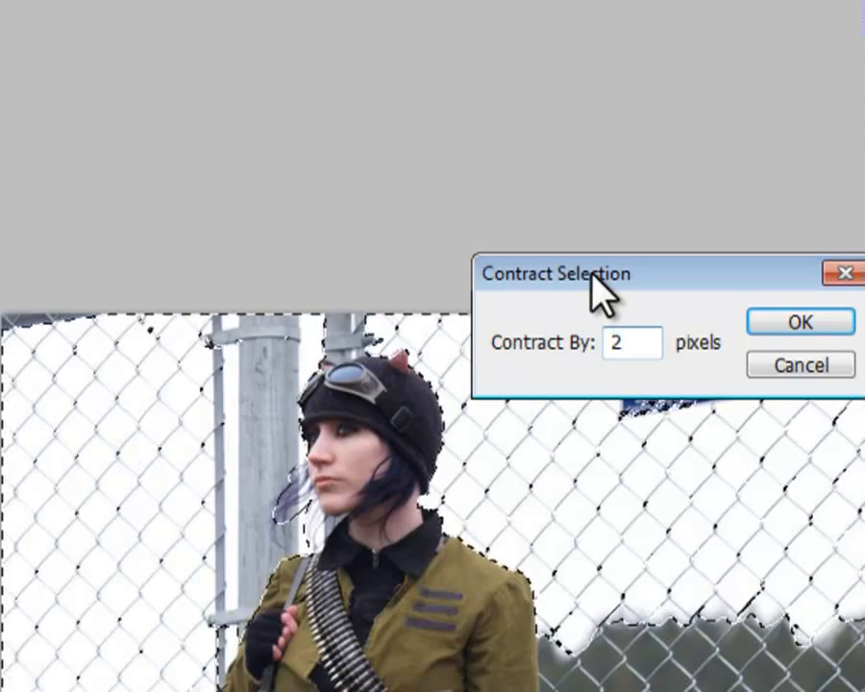
key(Return)
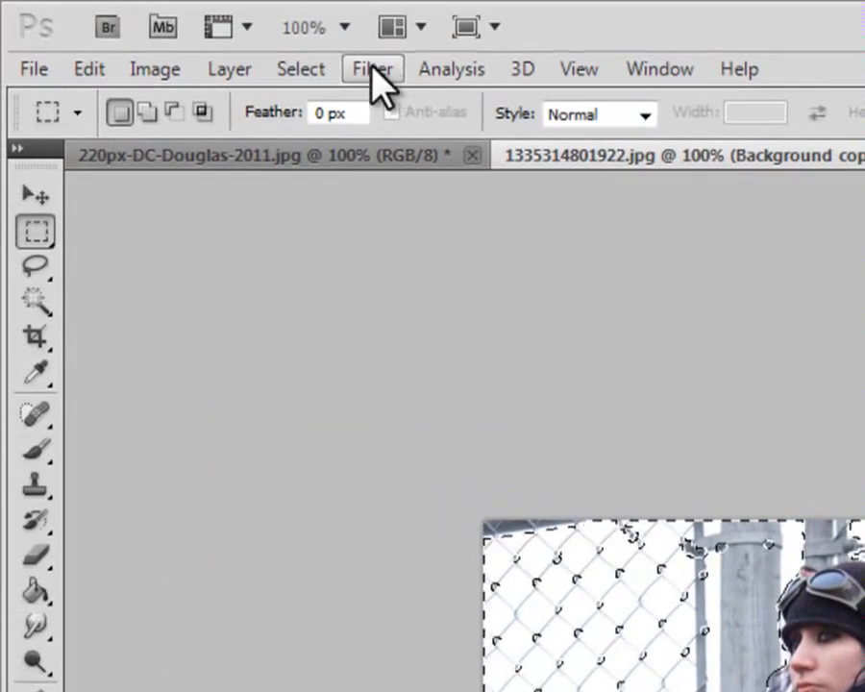
Step: Feather the background selection, delete the selected area, and inspect the cutout's edges around the head up close
click(365, 69)
mouse_move(316, 75)
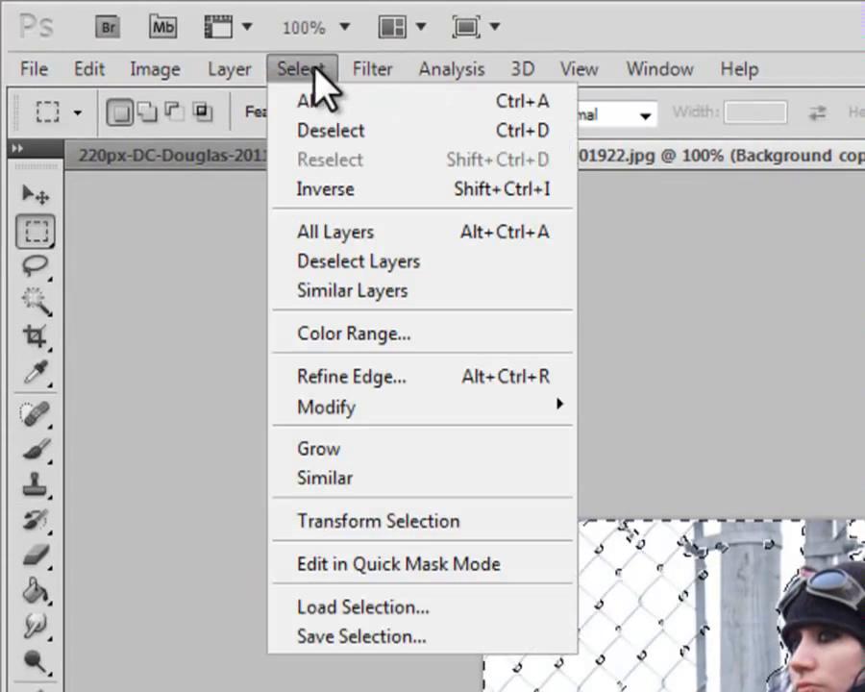
mouse_move(394, 407)
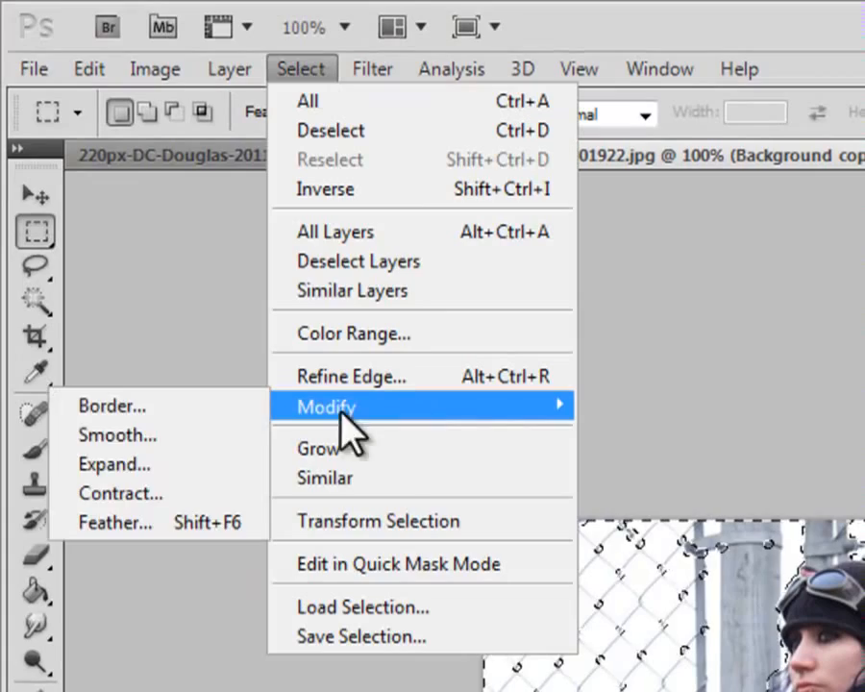
click(127, 521)
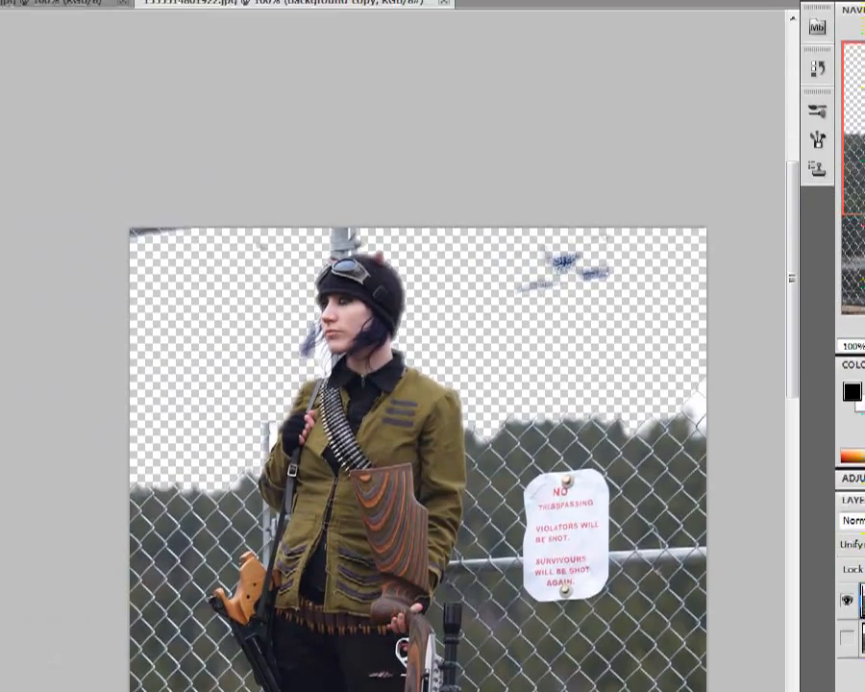
drag(780, 326, 795, 326)
drag(858, 154, 858, 124)
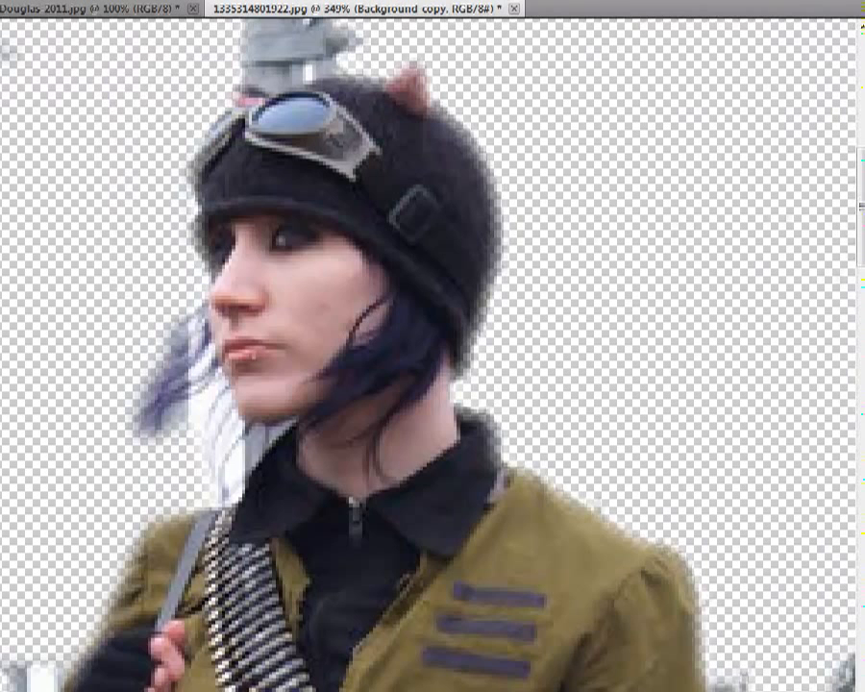
key(super+1)
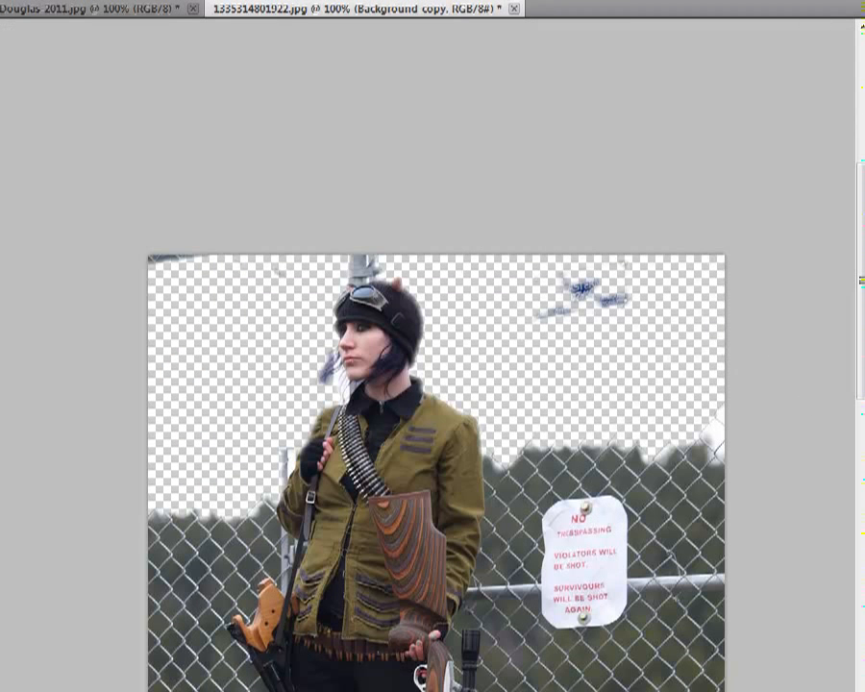
Step: Set up the Eraser with a hard round brush at 21 px and 100% hardness
drag(808, 313, 815, 312)
click(17, 244)
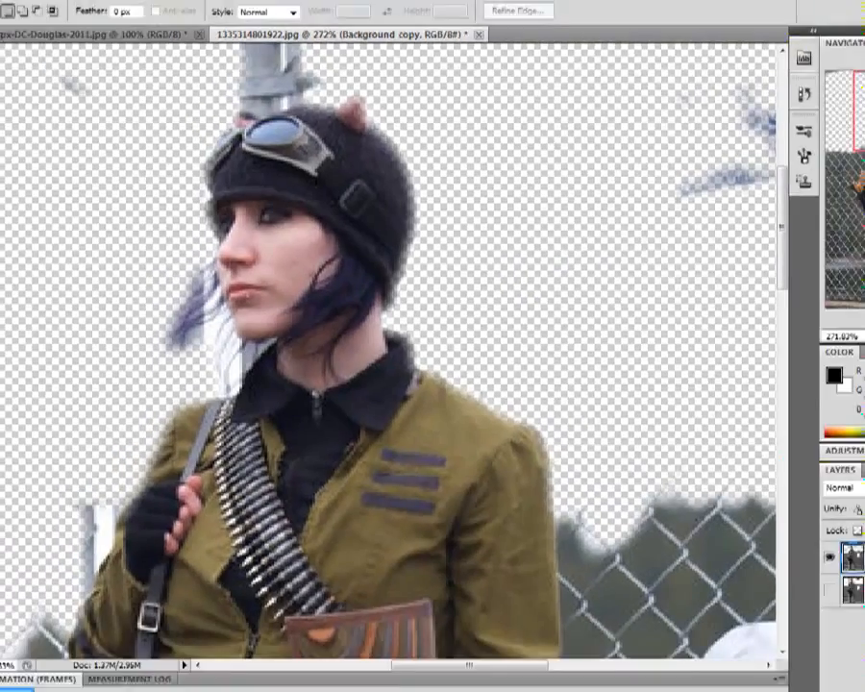
click(69, 49)
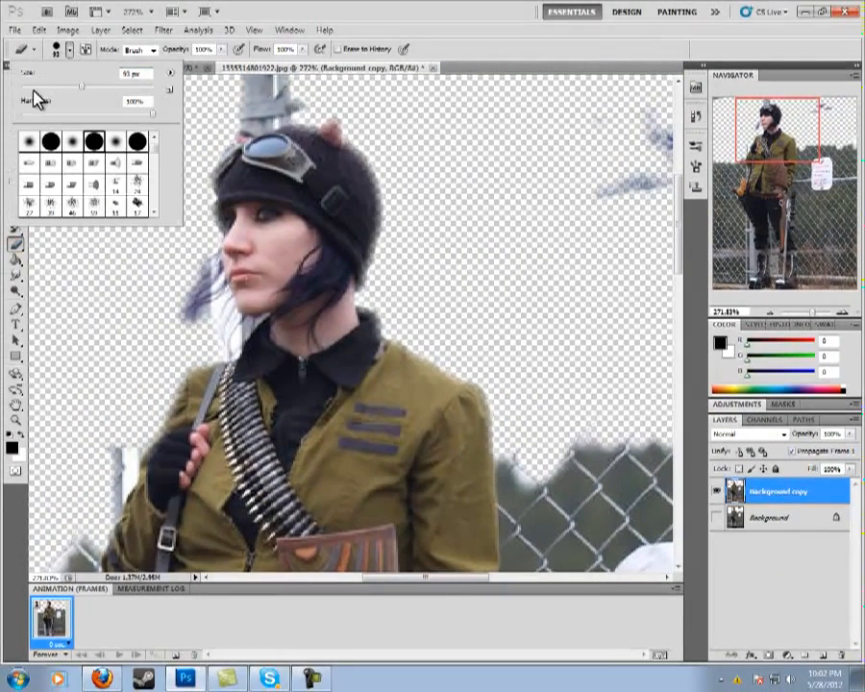
click(35, 88)
click(399, 244)
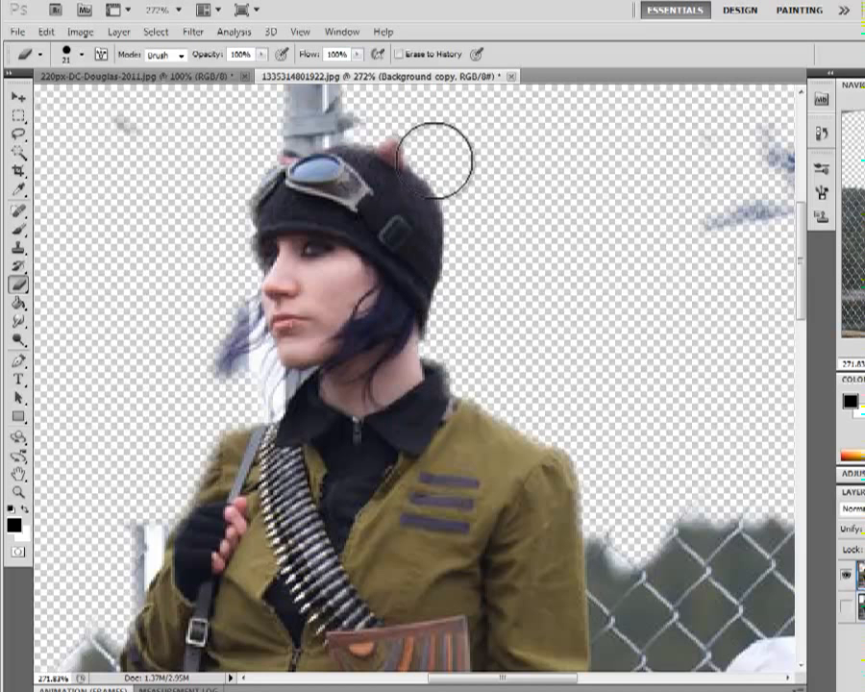
Step: Reduce the eraser's brush size and erase the blurry fringe along the hat and shoulder edges
mouse_move(585, 315)
mouse_down()
mouse_move(586, 353)
mouse_move(579, 314)
mouse_up()
scroll(451, 163, up, 4)
click(82, 55)
drag(42, 109, 31, 106)
click(349, 224)
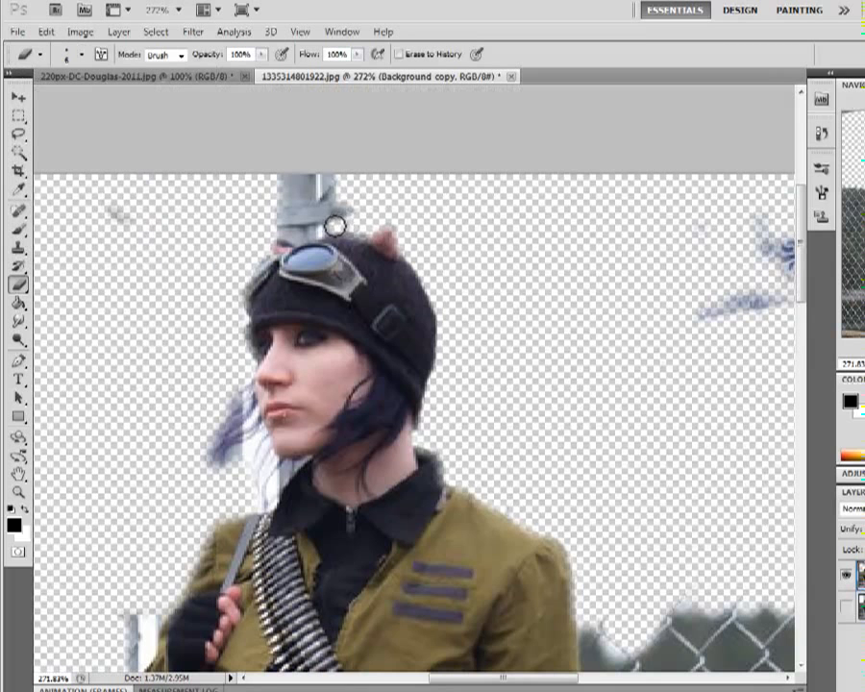
mouse_move(348, 227)
mouse_down()
mouse_move(390, 223)
mouse_move(380, 229)
mouse_move(365, 231)
mouse_move(396, 217)
mouse_move(430, 290)
mouse_up()
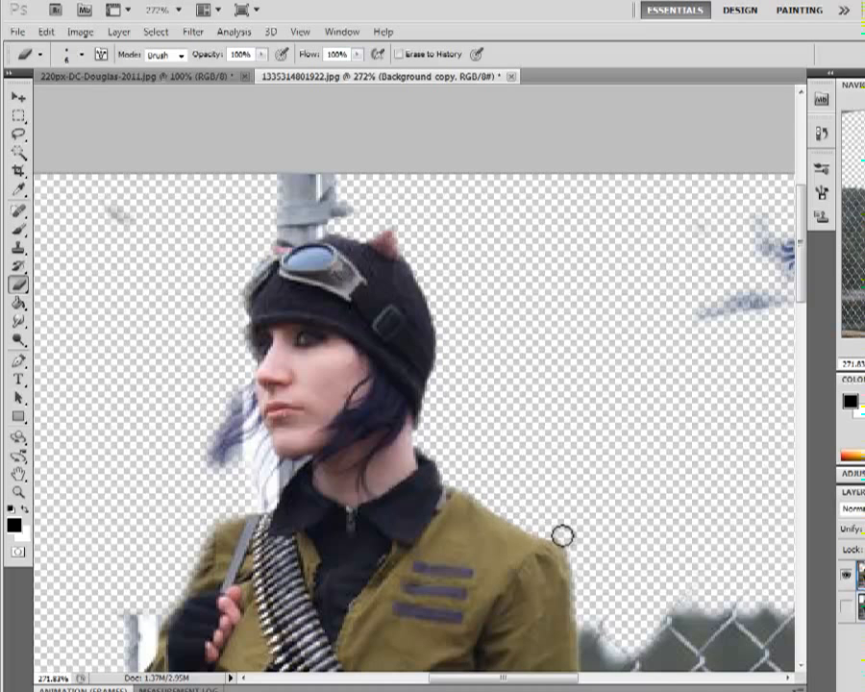
drag(634, 356, 749, 267)
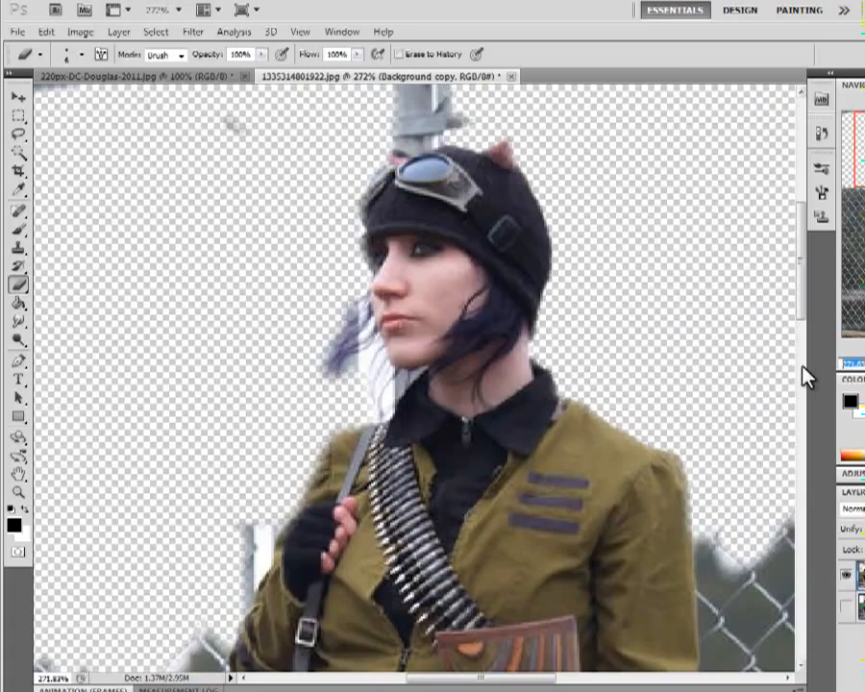
key(ctrl+1)
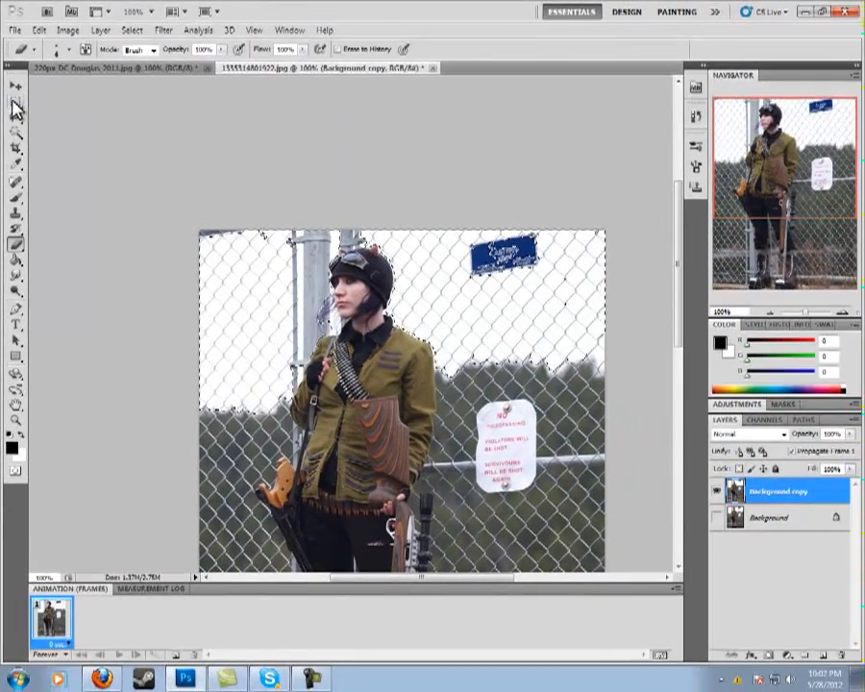
Step: Clear the background selection and switch to the Polygonal Lasso tool
click(14, 102)
click(33, 148)
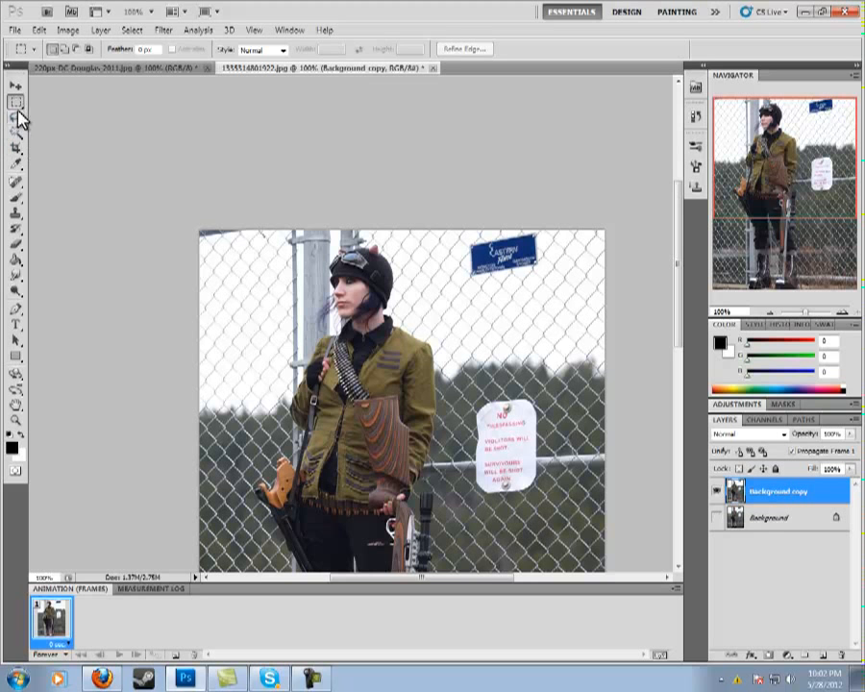
click(21, 116)
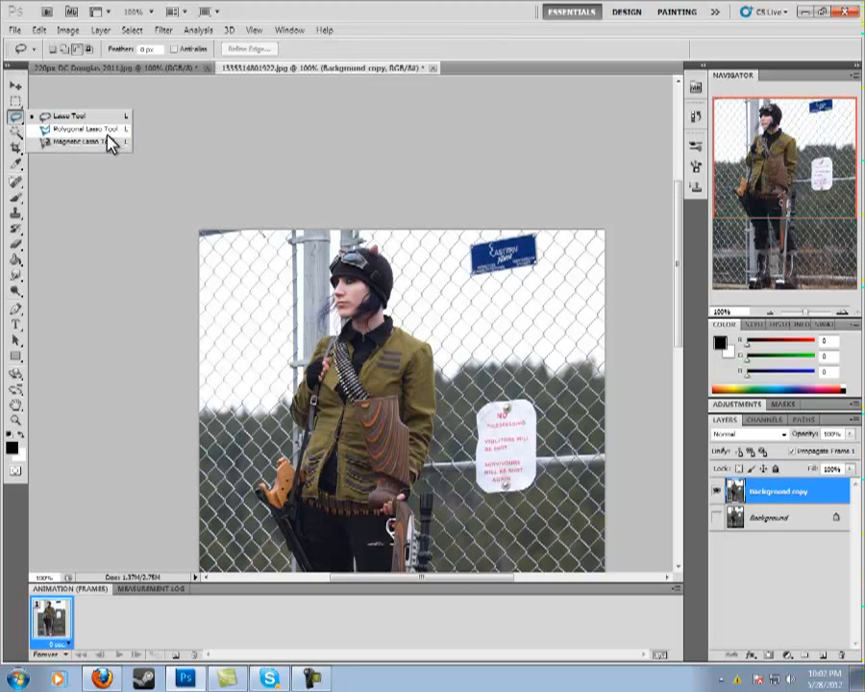
click(112, 130)
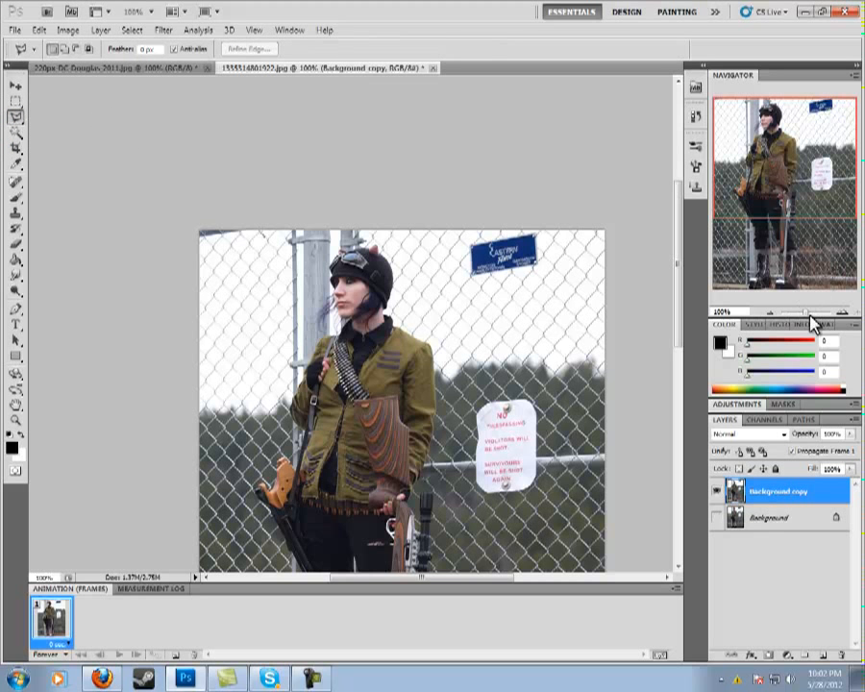
Step: Trace a polygonal outline at about 300% zoom from the hat along the collar, shoulder and jacket sleeve
drag(811, 314, 815, 314)
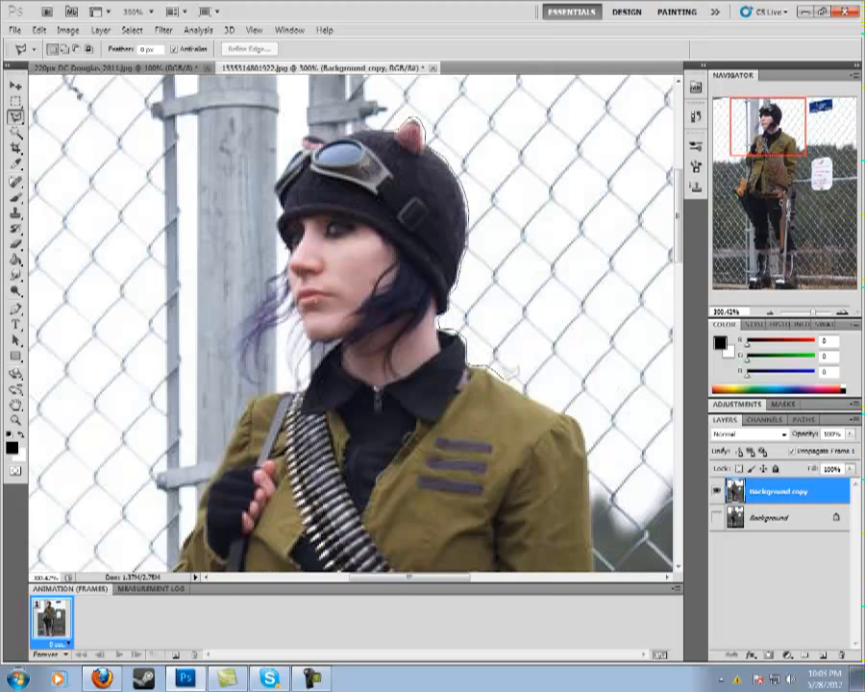
click(576, 417)
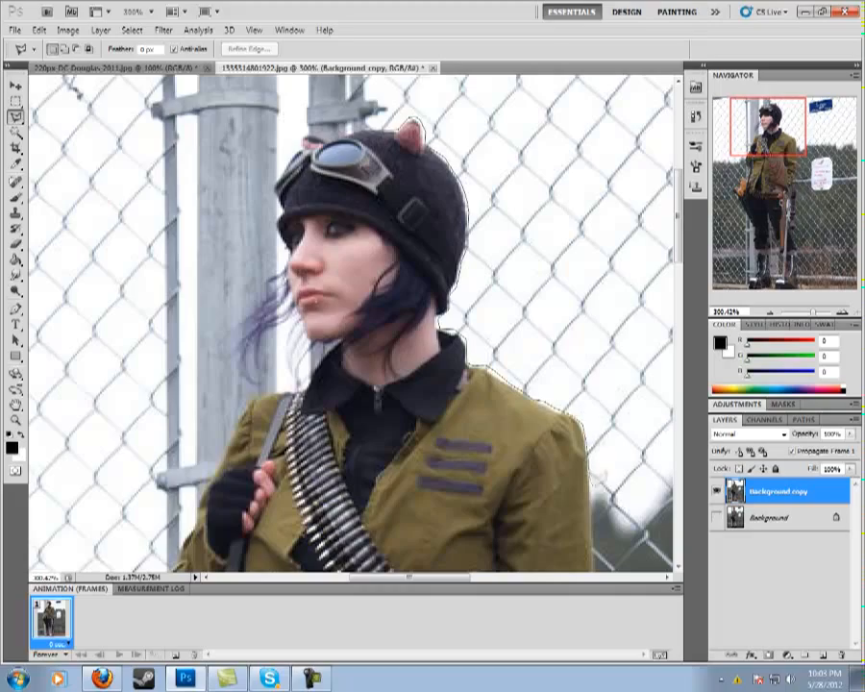
click(589, 532)
click(418, 281)
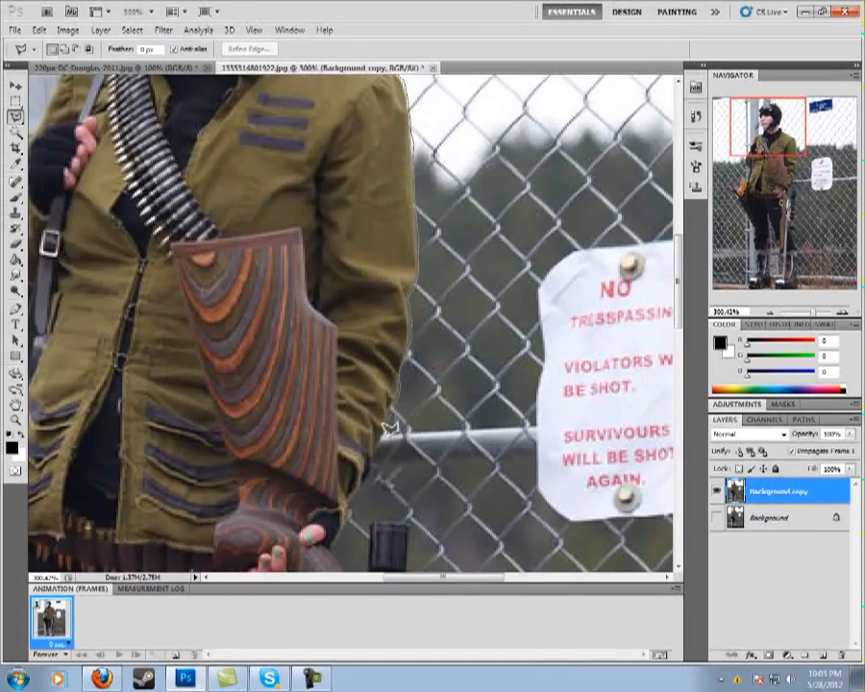
Step: Continue the polygonal outline around the rifle's scope and down the outer leg to the boot beside the rifle
scroll(352, 497, down, 3)
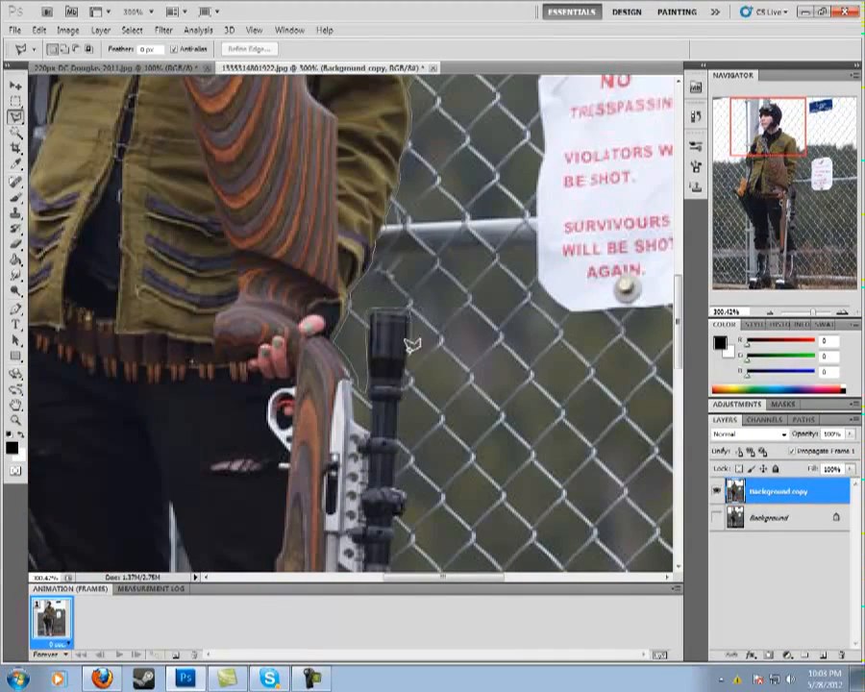
scroll(413, 504, down, 3)
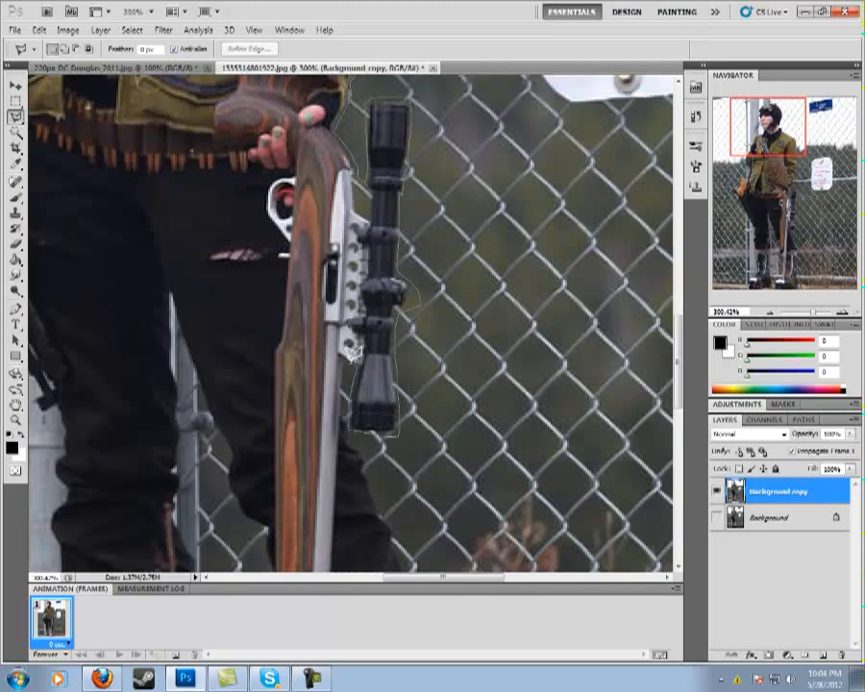
scroll(384, 366, down, 3)
scroll(423, 480, down, 3)
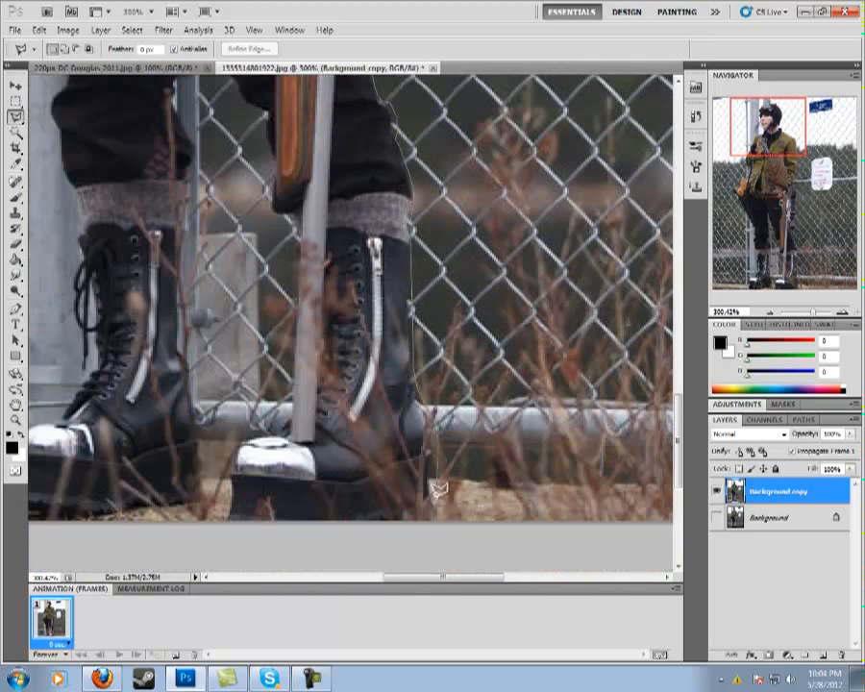
Step: Trace between the legs, around the other boot and up its outer leg, and close the polygonal selection at the slung gun
scroll(245, 375, up, 3)
scroll(216, 423, up, 3)
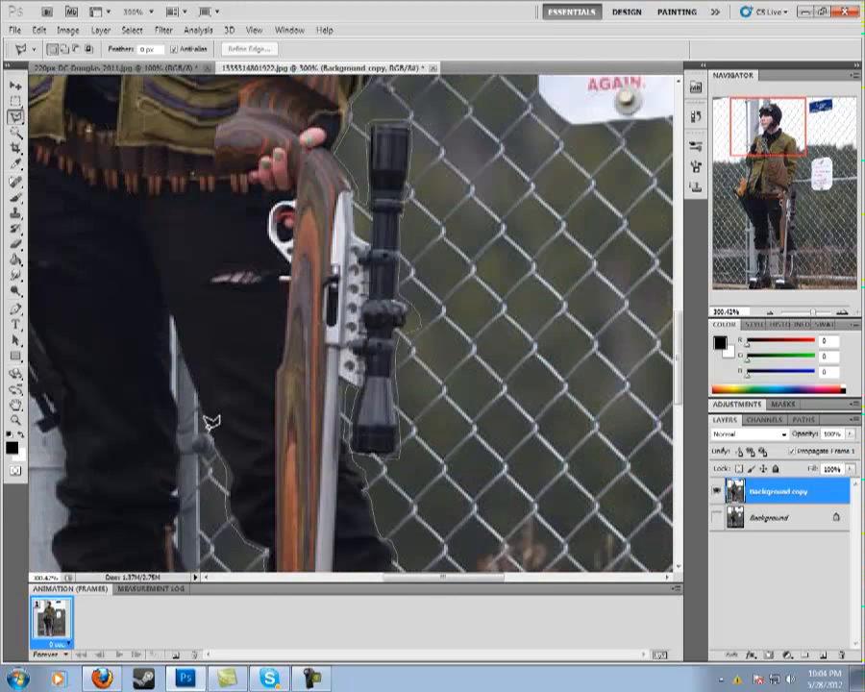
scroll(317, 307, down, 3)
scroll(322, 306, down, 3)
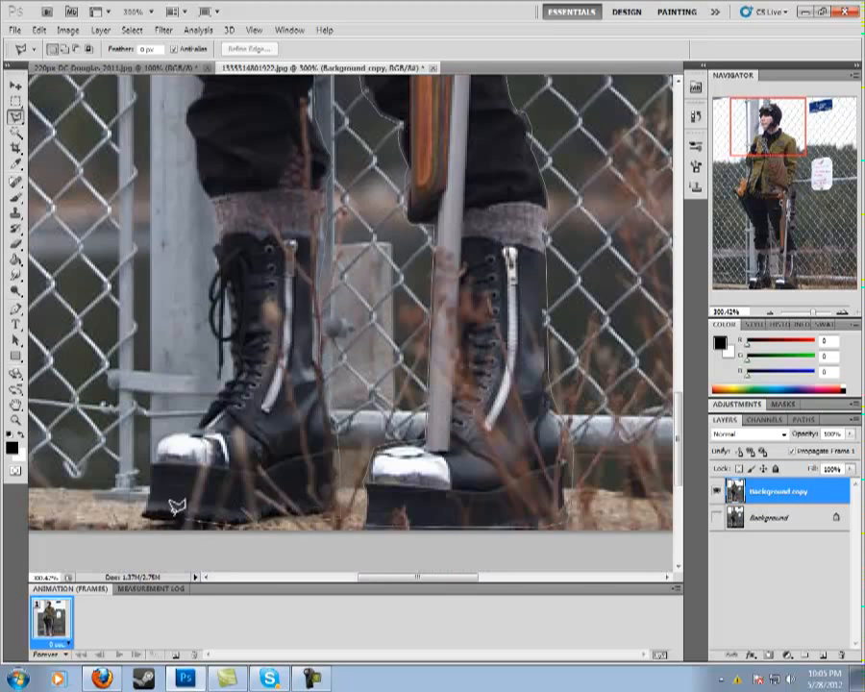
scroll(243, 338, up, 3)
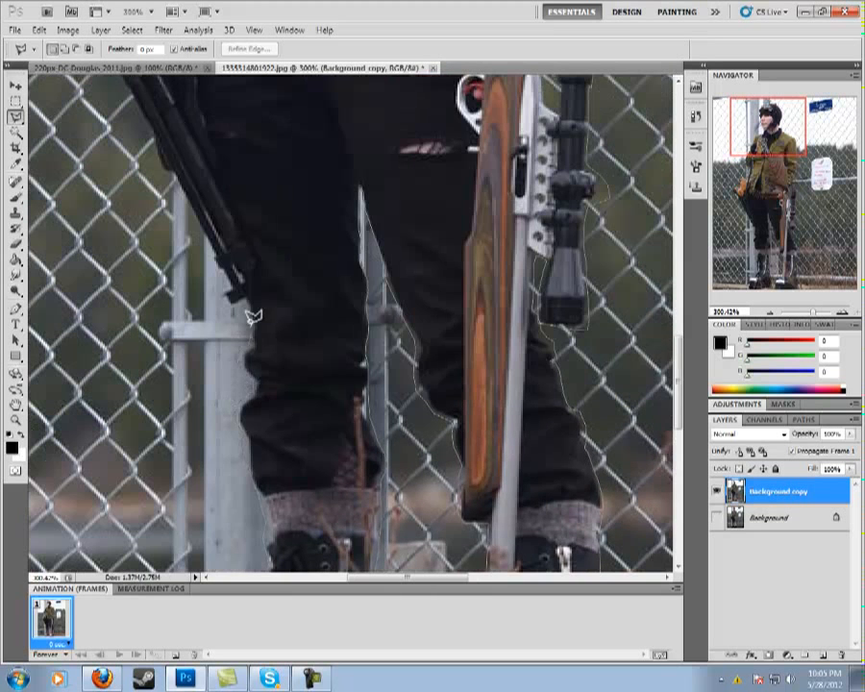
double_click(166, 163)
Step: Add the slung gun, near sleeve, loose hair and front of the face to the selection with a second Polygonal Lasso outline
scroll(166, 163, up, 3)
scroll(166, 163, left, 2)
click(64, 49)
click(296, 432)
click(245, 322)
click(197, 270)
click(254, 240)
scroll(271, 161, up, 5)
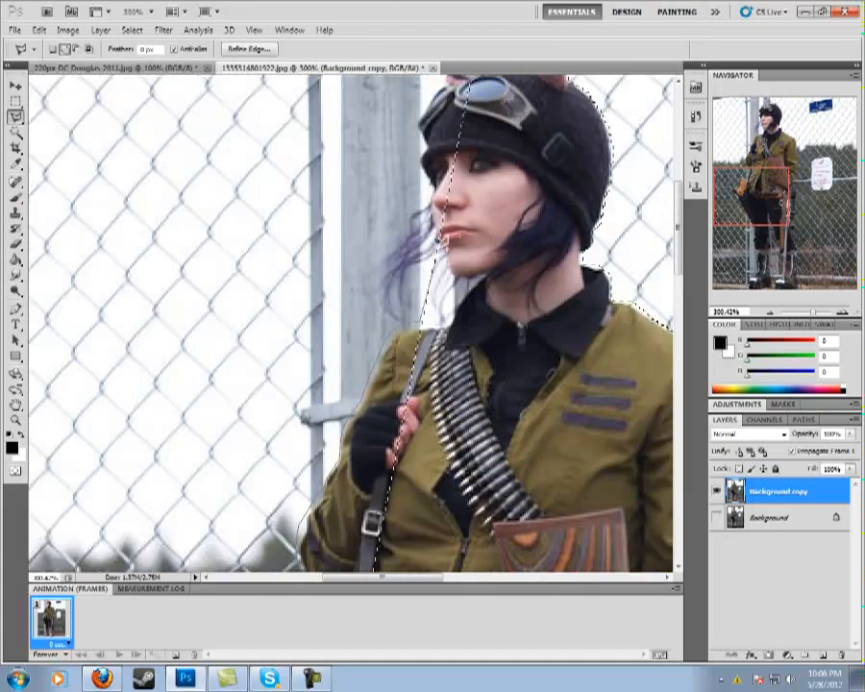
scroll(423, 271, down, 3)
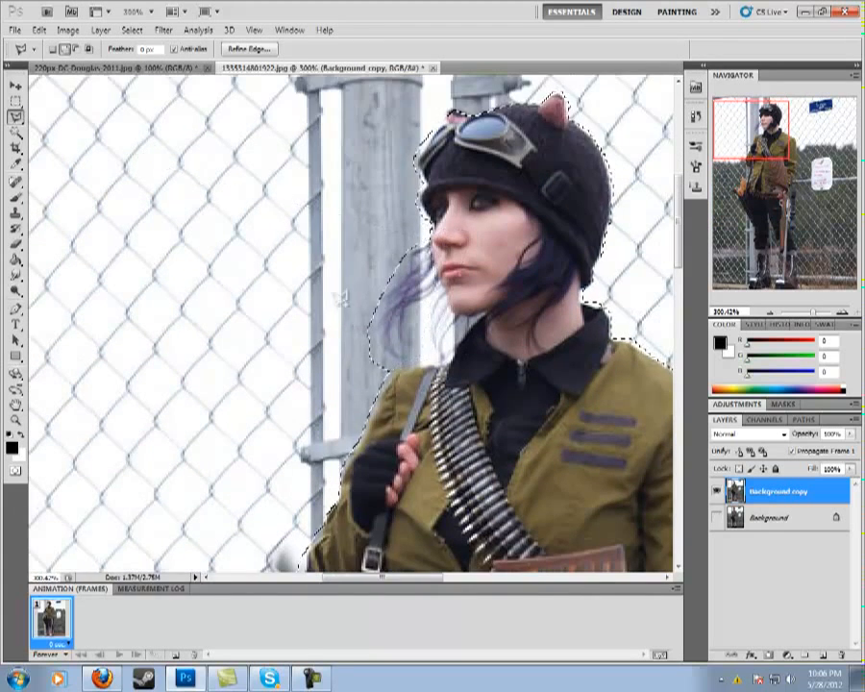
scroll(448, 231, down, 3)
mouse_move(775, 145)
mouse_down()
mouse_move(785, 166)
mouse_move(774, 152)
mouse_move(794, 271)
mouse_move(796, 251)
mouse_move(786, 284)
mouse_move(798, 191)
mouse_move(796, 245)
mouse_move(798, 197)
mouse_move(785, 166)
mouse_up()
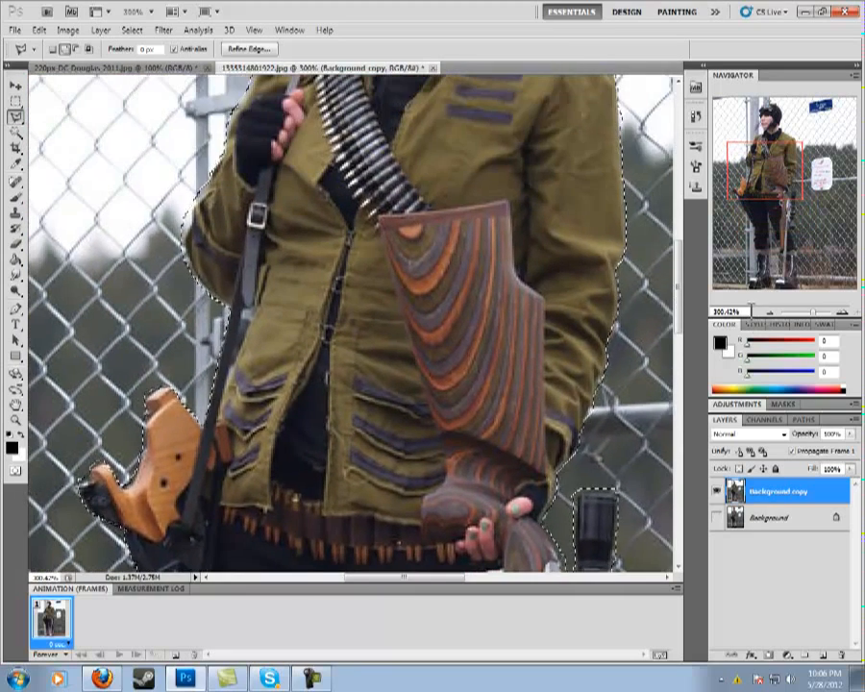
Step: Invert the selection, delete the fence background from the layer copy and deselect
key(ctrl+1)
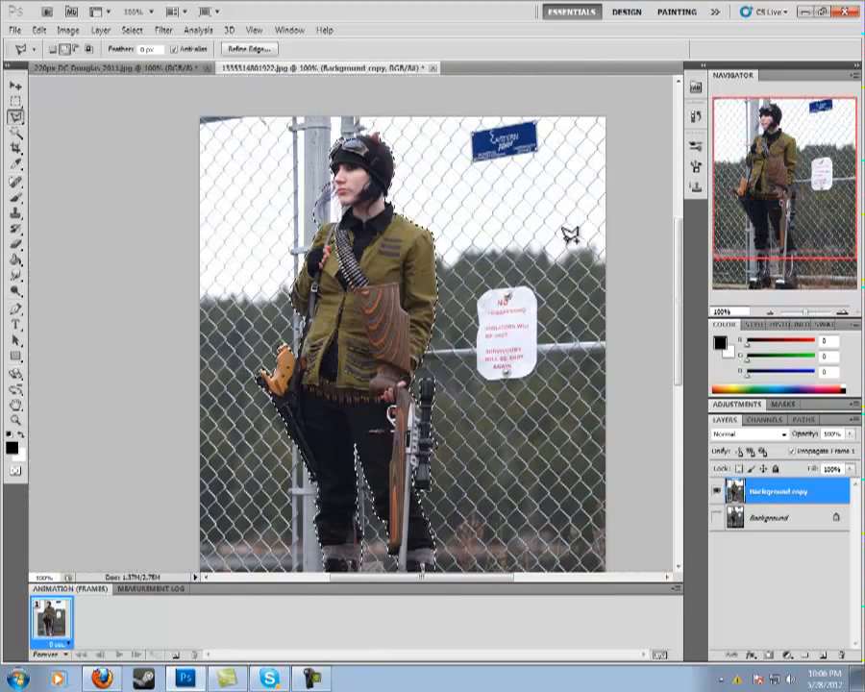
click(133, 32)
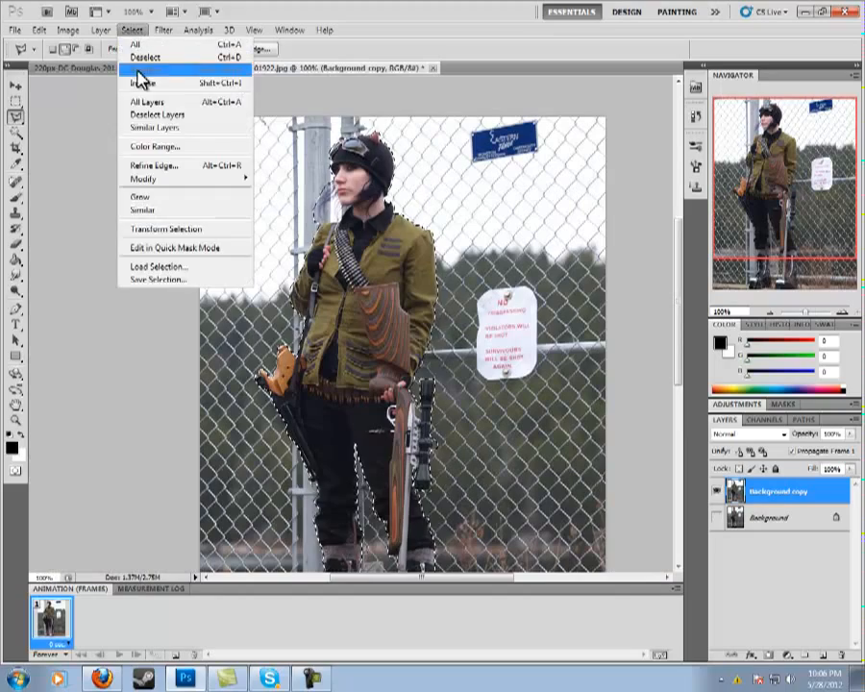
click(142, 85)
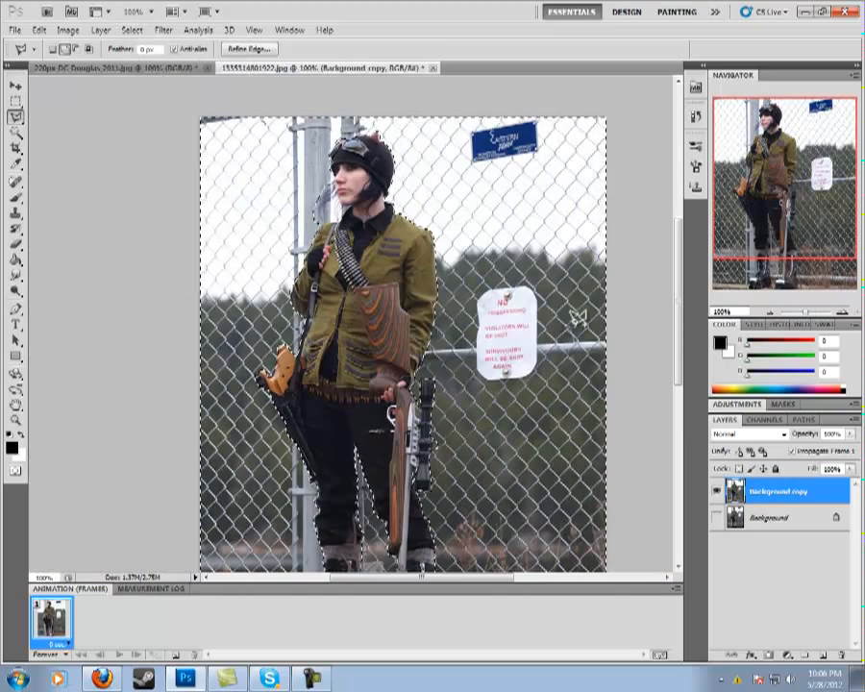
key(Delete)
click(16, 100)
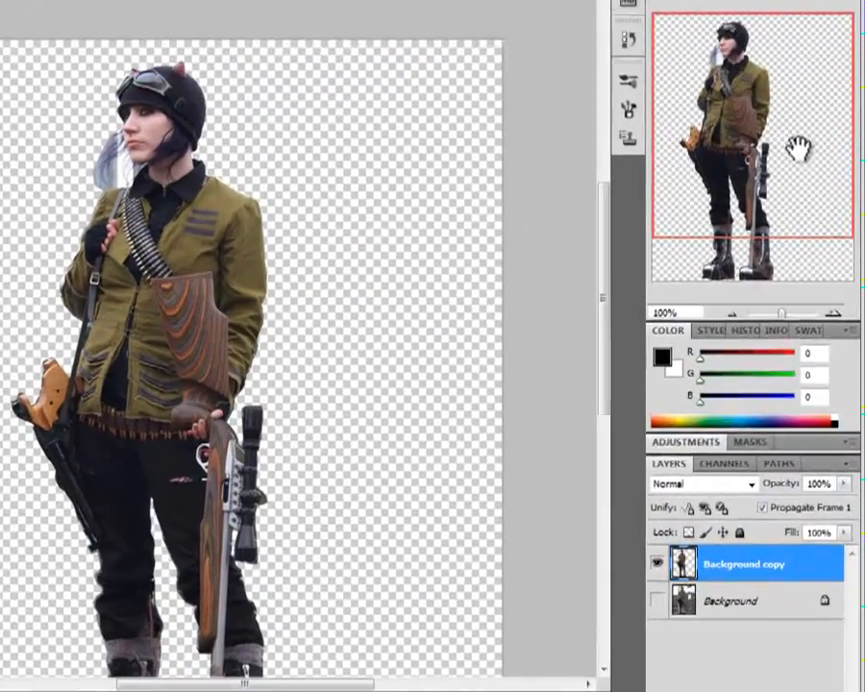
Step: Choose the Eraser for cleaning up around the head and open its brush settings
drag(797, 147, 768, 229)
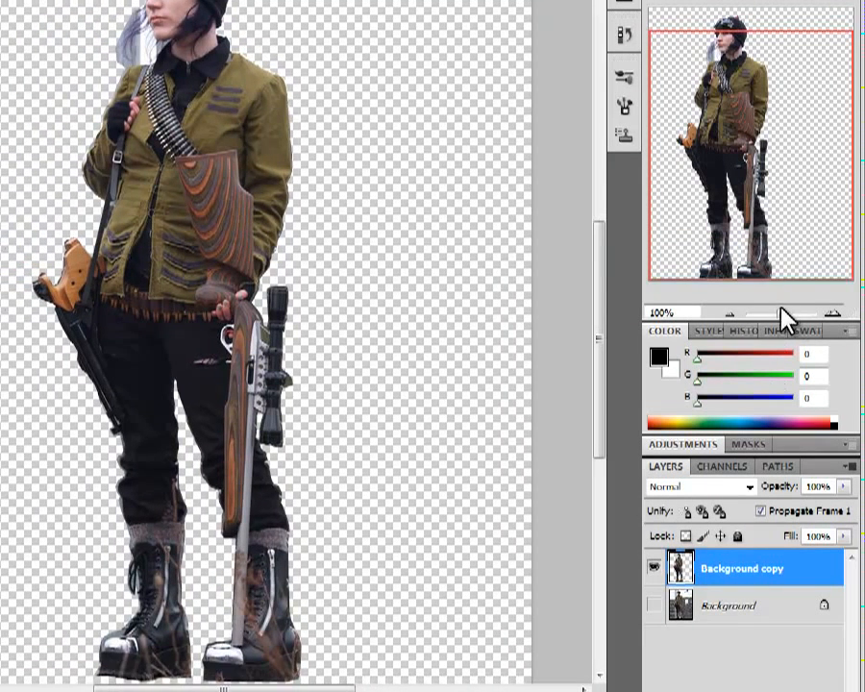
drag(783, 309, 793, 308)
drag(738, 173, 737, 258)
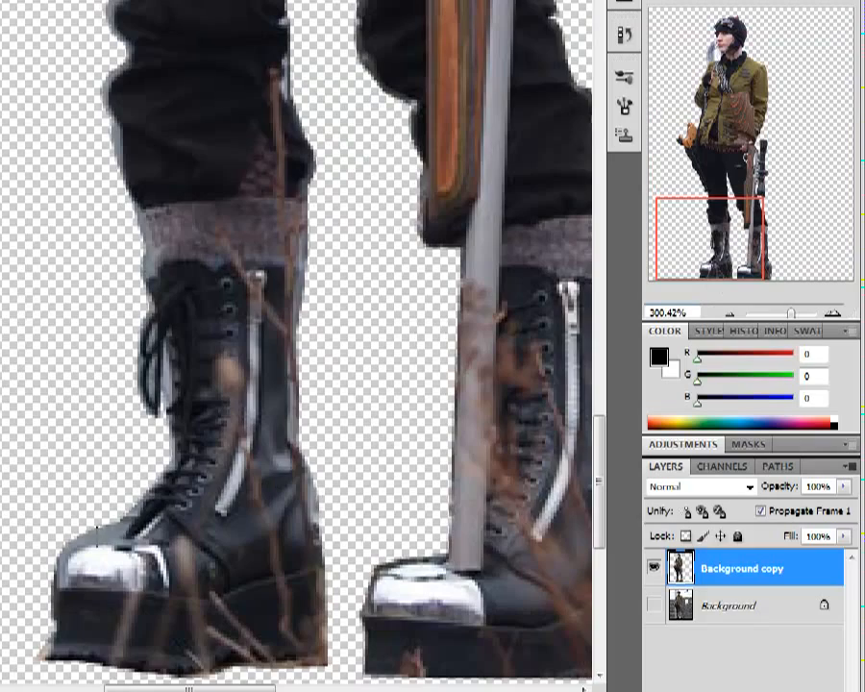
drag(681, 224, 666, 265)
drag(718, 251, 737, 71)
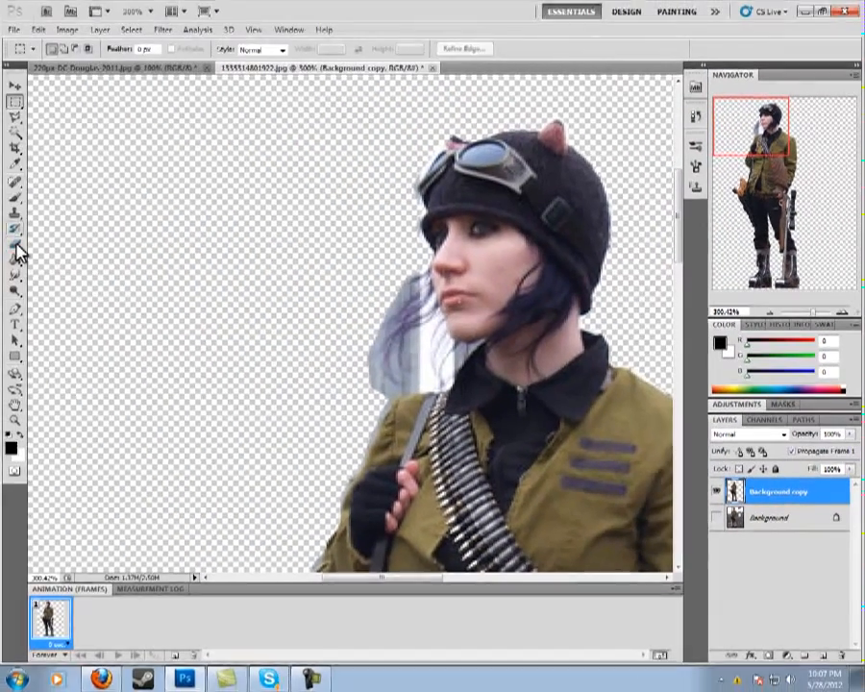
click(15, 246)
click(36, 49)
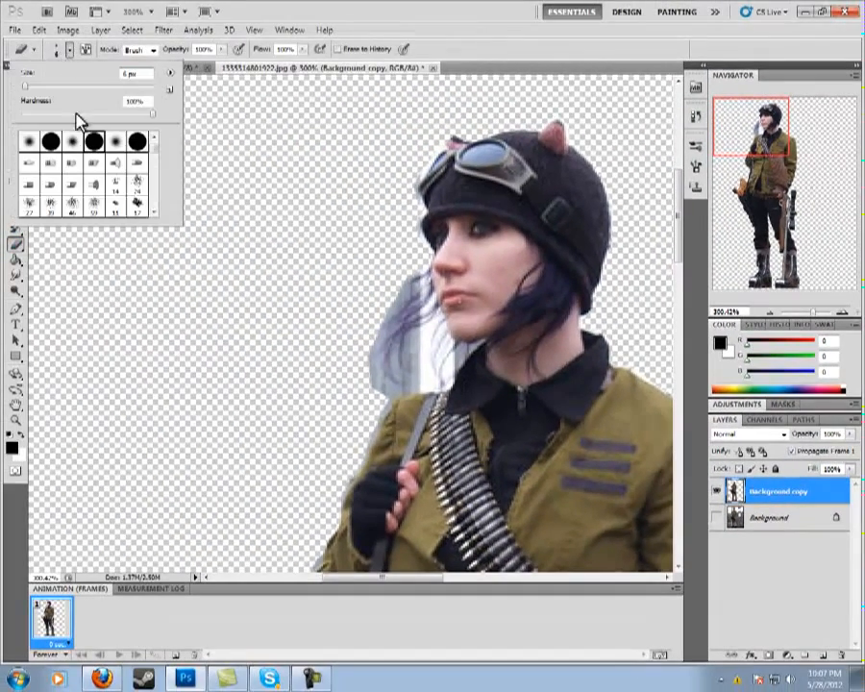
click(69, 49)
Step: Set the Magic Wand tolerance to 2 and select part of the white patch between the hair strands and collar
mouse_move(15, 132)
mouse_down()
mouse_move(17, 141)
mouse_move(59, 144)
mouse_move(83, 132)
mouse_up()
mouse_move(16, 136)
mouse_down()
mouse_move(56, 161)
mouse_move(75, 145)
mouse_up()
text(2)
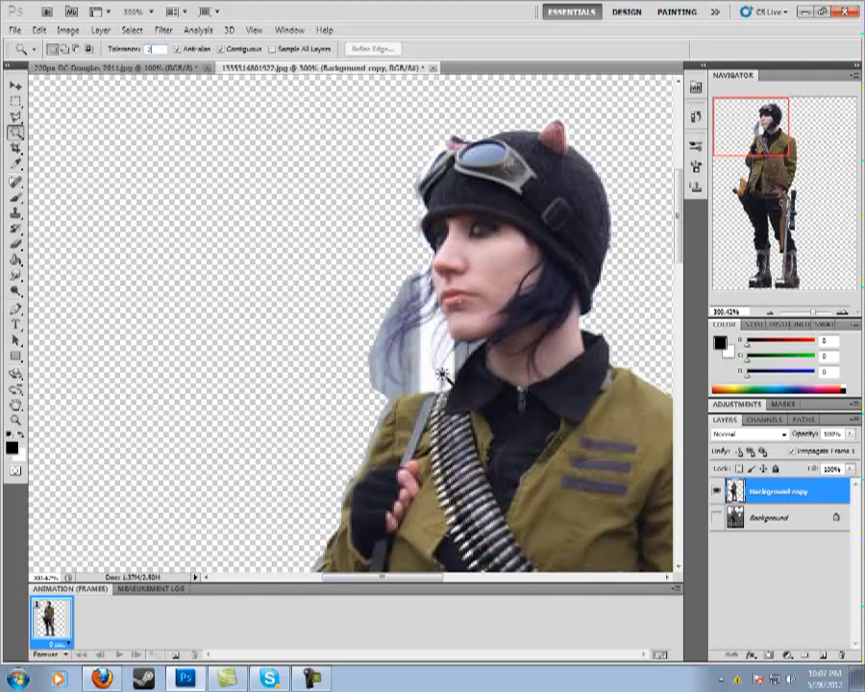
click(420, 354)
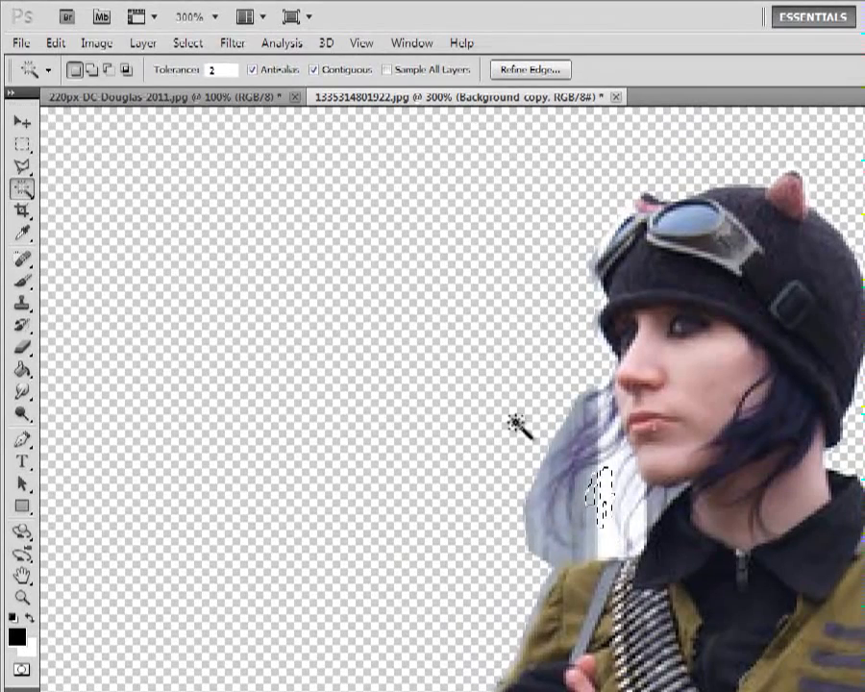
Step: Clear the small selection and erase the leftover gray and white background around the loose hair with a 6 px Eraser
click(22, 145)
click(23, 348)
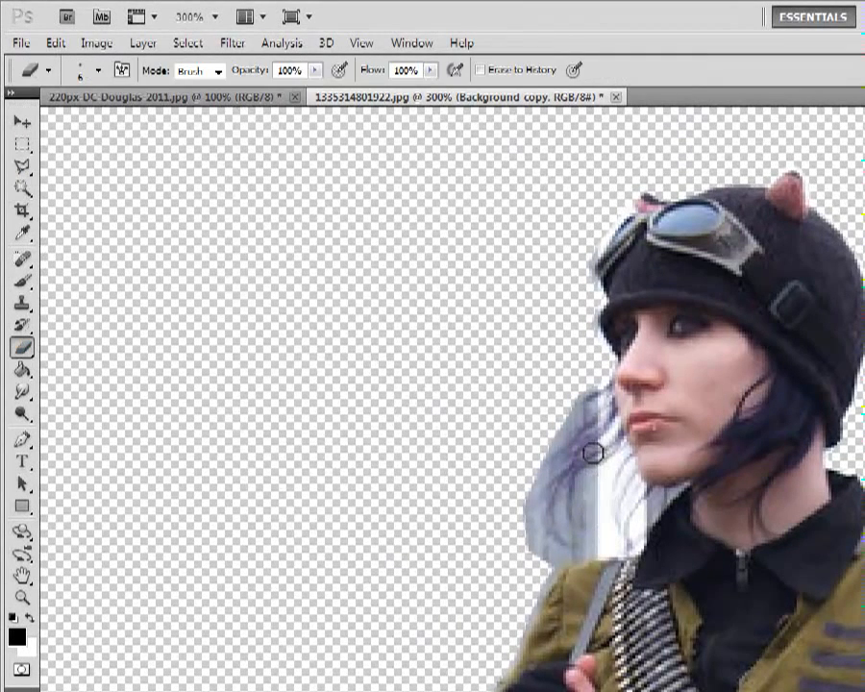
mouse_move(587, 491)
mouse_down()
mouse_move(600, 531)
mouse_move(564, 552)
mouse_move(541, 552)
mouse_move(529, 500)
mouse_move(579, 389)
mouse_move(516, 495)
mouse_move(528, 538)
mouse_move(538, 506)
mouse_move(553, 549)
mouse_move(583, 515)
mouse_move(568, 489)
mouse_move(556, 509)
mouse_move(572, 546)
mouse_move(588, 501)
mouse_move(587, 534)
mouse_move(587, 484)
mouse_move(609, 466)
mouse_move(578, 519)
mouse_move(609, 511)
mouse_move(607, 525)
mouse_move(589, 546)
mouse_move(542, 567)
mouse_up()
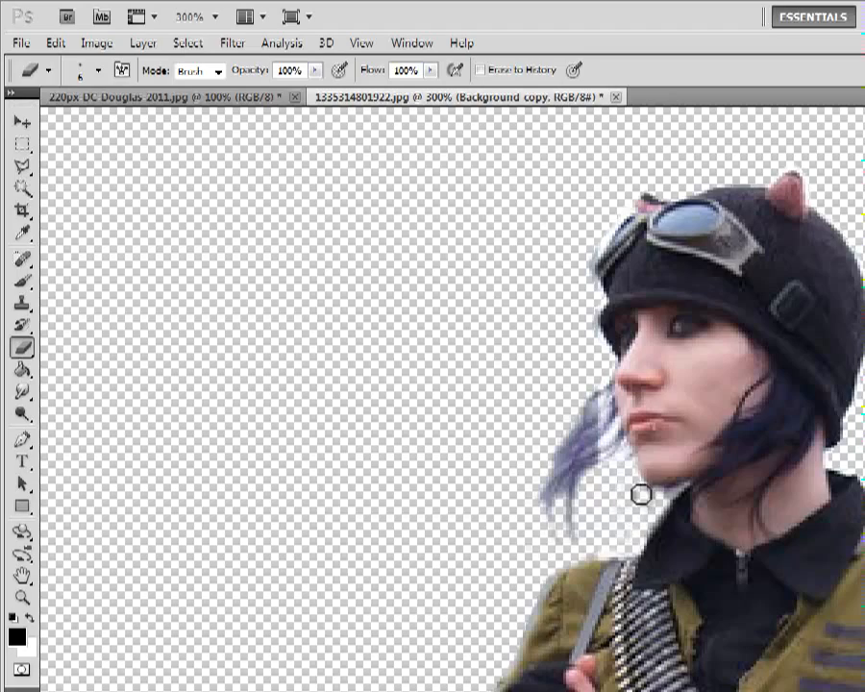
Step: Reduce the Eraser to a 2 px hard brush and erase the purple fringe under the chin
click(96, 70)
click(73, 200)
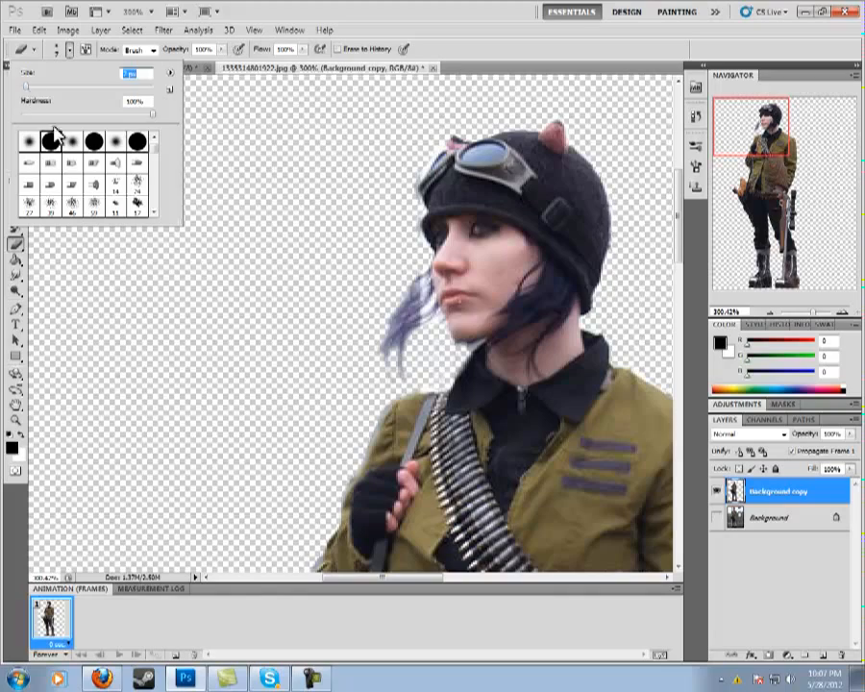
drag(813, 312, 820, 312)
drag(751, 128, 764, 131)
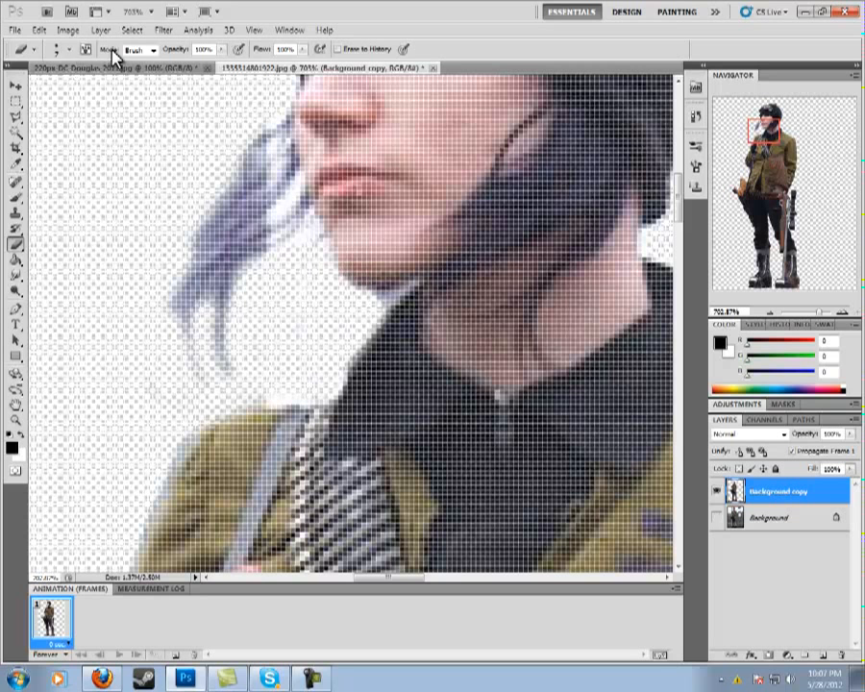
click(57, 51)
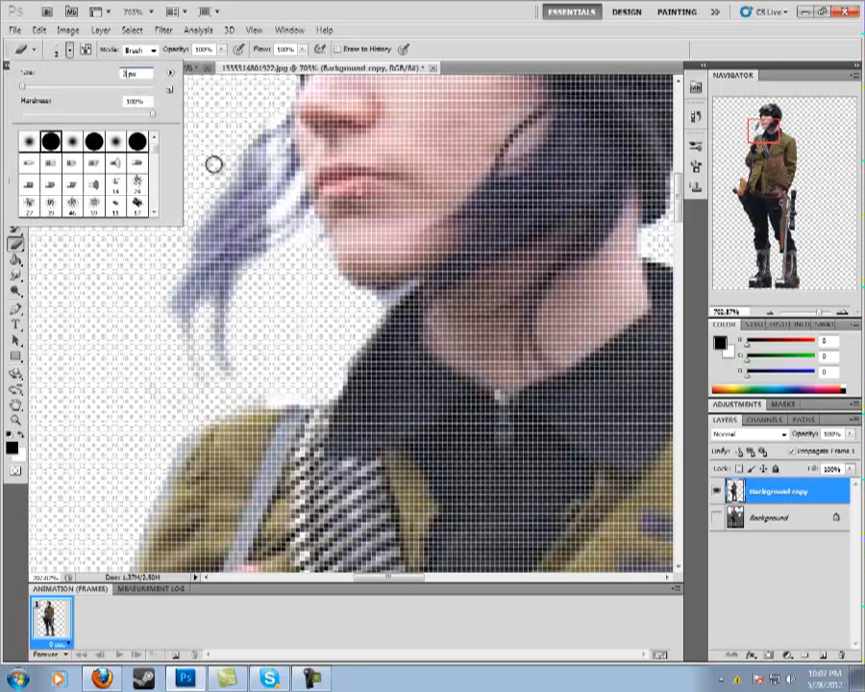
click(373, 299)
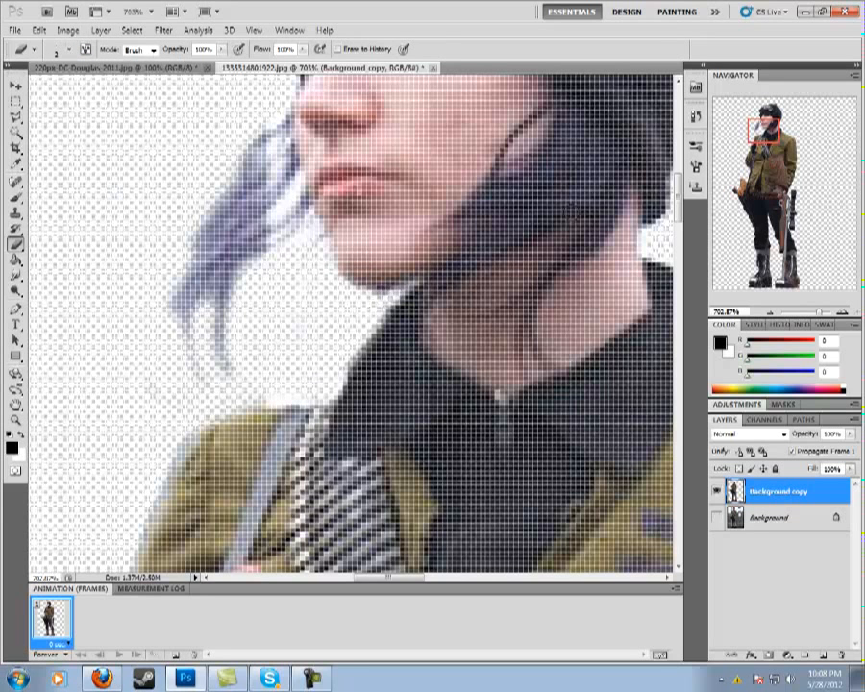
Step: Examine the cutout edge along the face and hair at 1000% zoom and return to 100%
drag(768, 130, 761, 119)
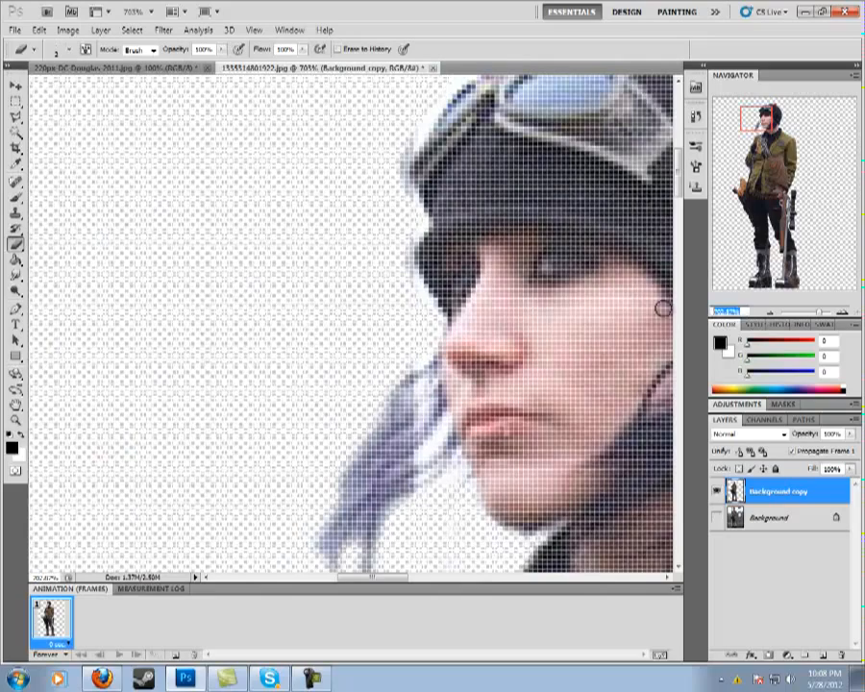
text(1000)
key(Return)
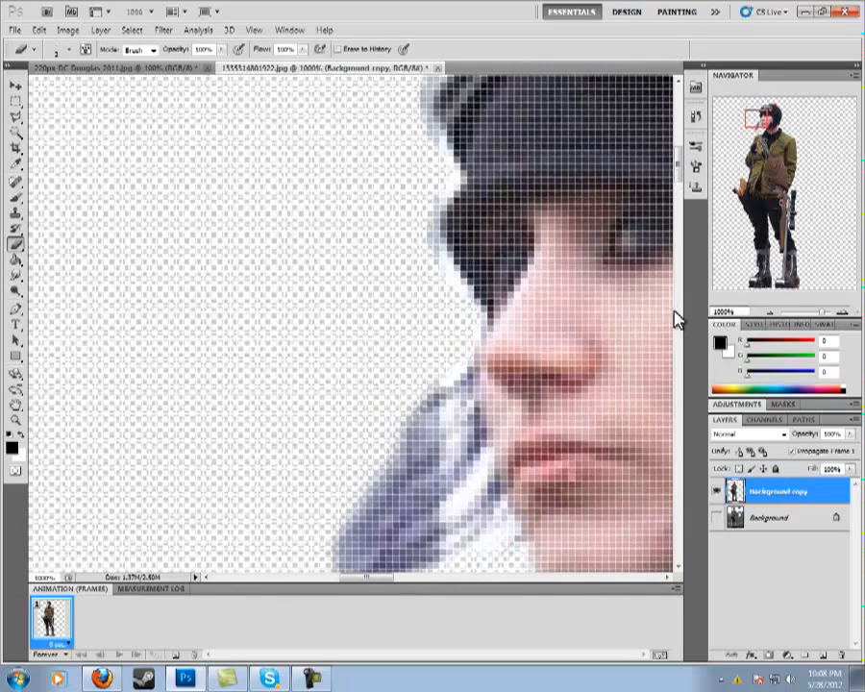
click(731, 301)
text(1)
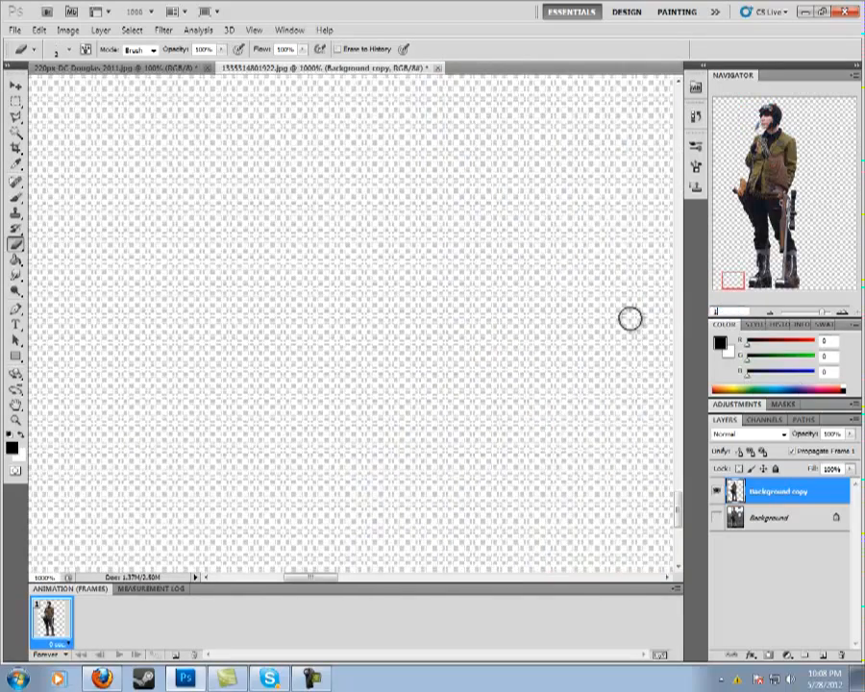
text(00)
key(Return)
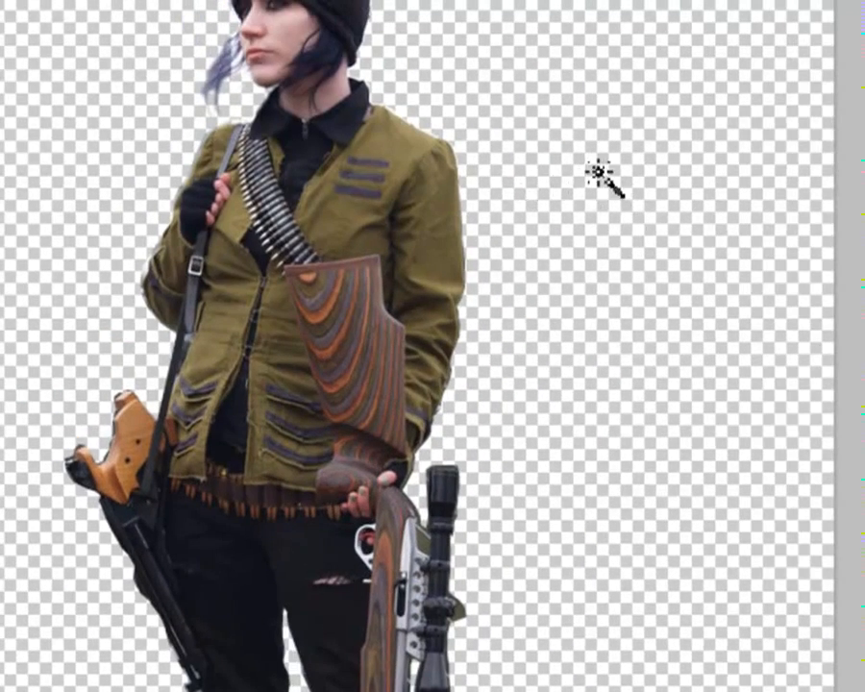
Step: Select the transparent area around the figure with the Magic Wand
click(577, 31)
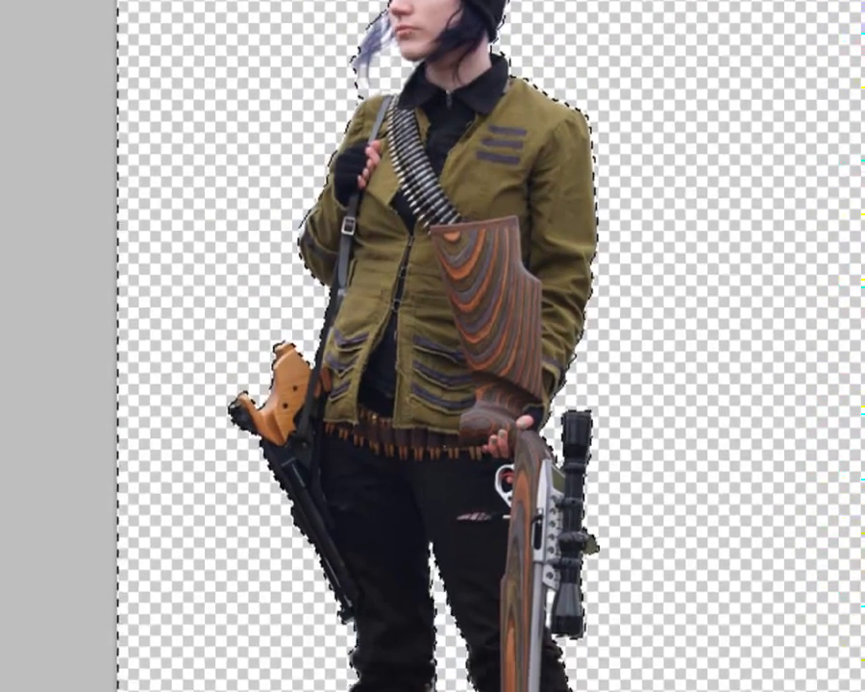
click(114, 13)
click(128, 40)
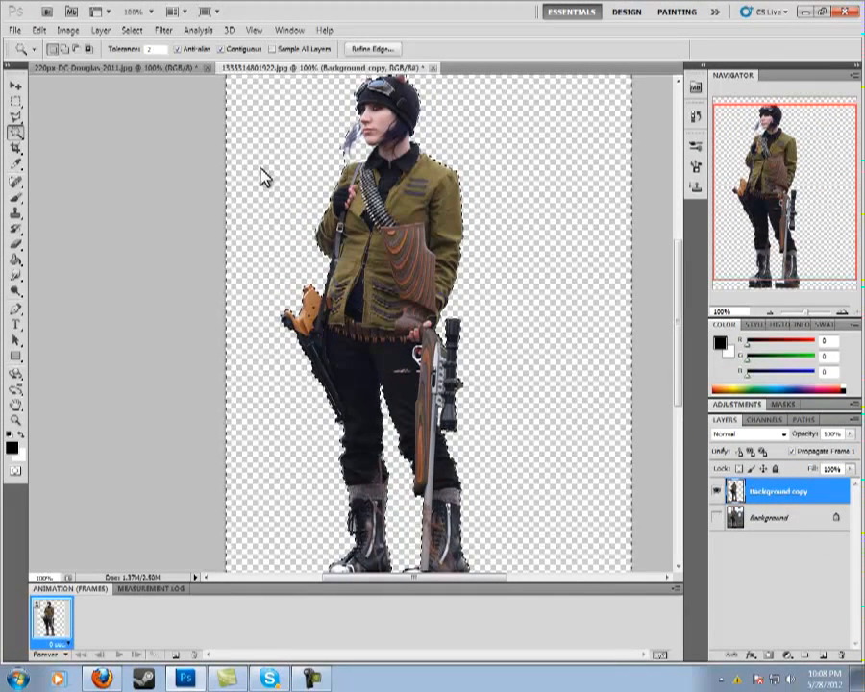
shift+click(326, 177)
scroll(303, 259, up, 1)
scroll(301, 258, up, 1)
scroll(496, 327, down, 3)
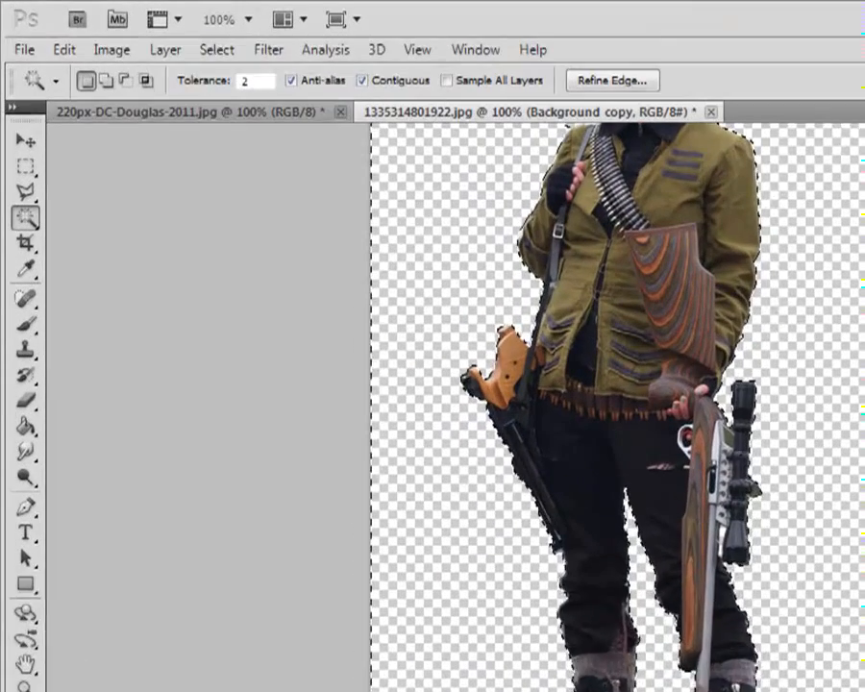
scroll(615, 384, up, 2)
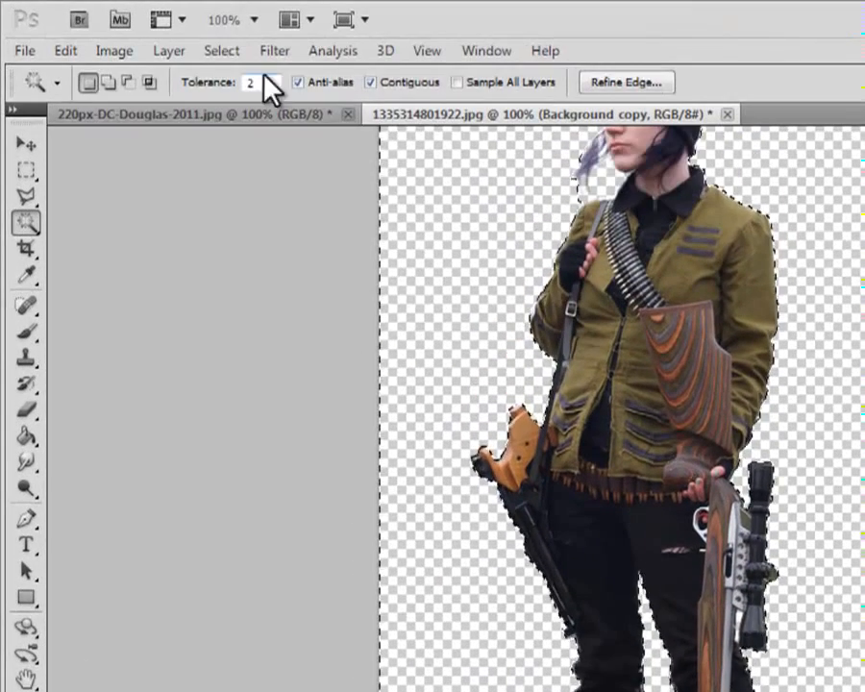
Step: Expand the transparent-area selection by 2 pixels so it overlaps the figure's edge
click(223, 53)
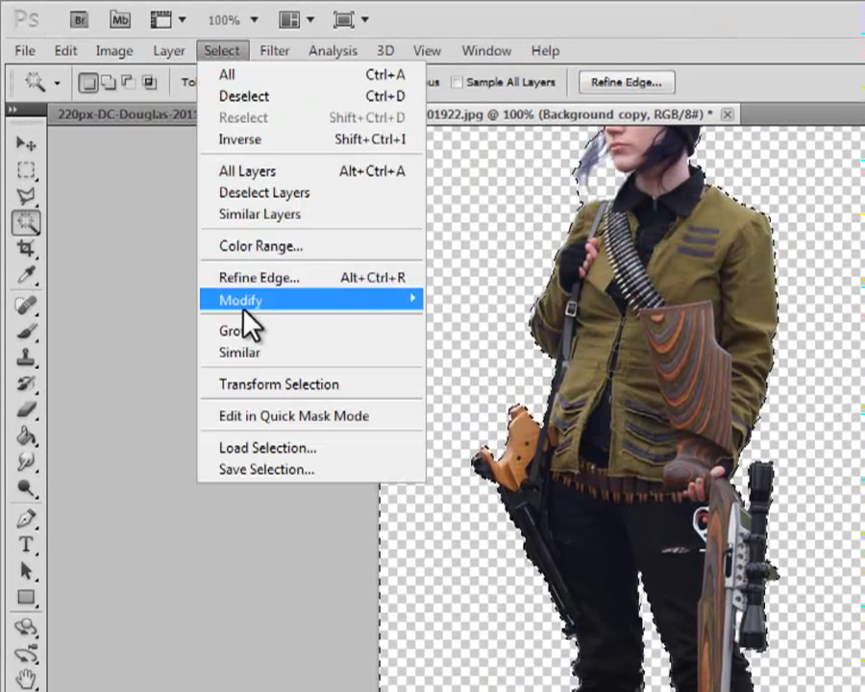
mouse_move(244, 308)
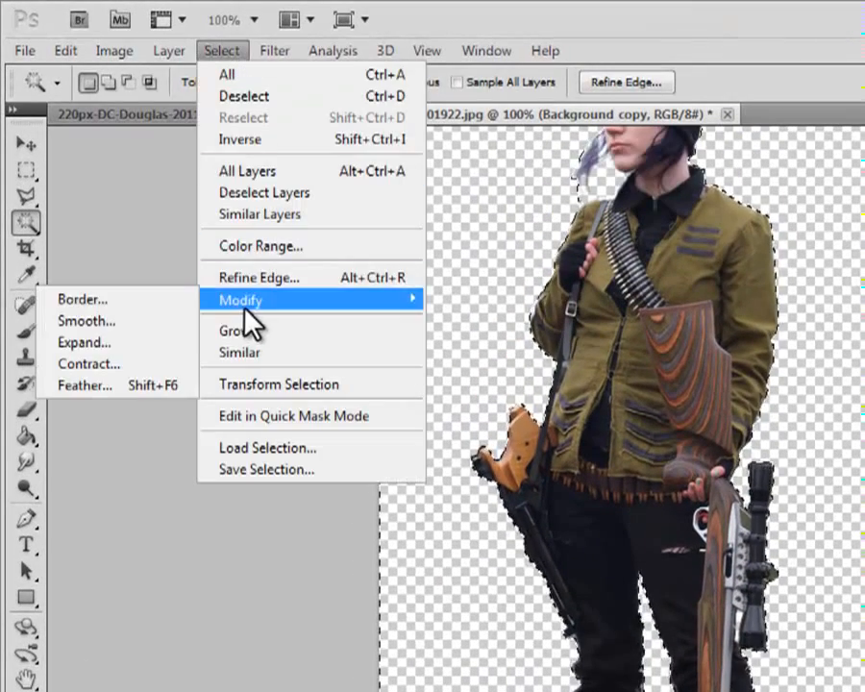
click(117, 342)
text(2)
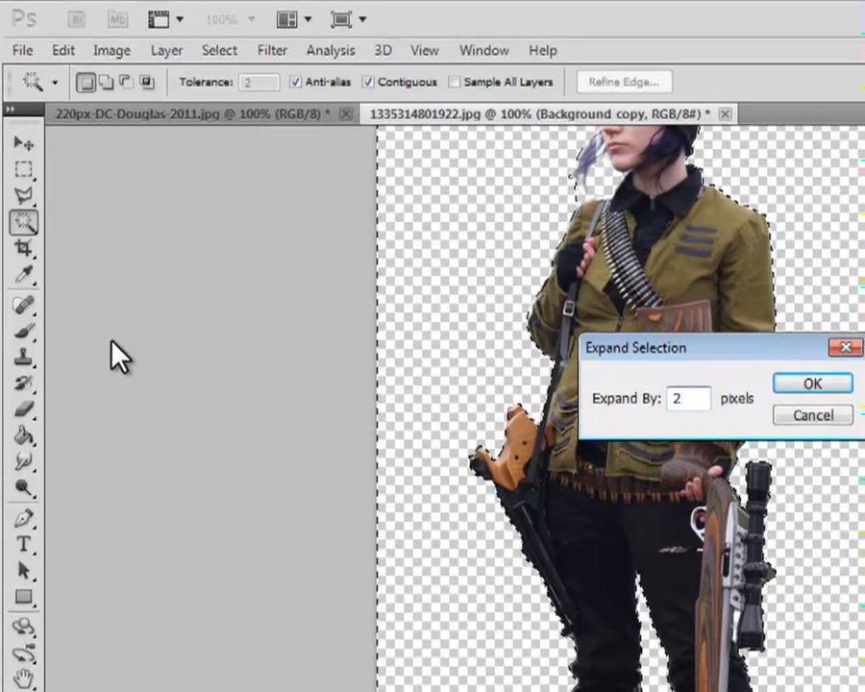
key(Return)
Step: Delete the expanded selection to trim the fringe around the figure and deselect
key(m)
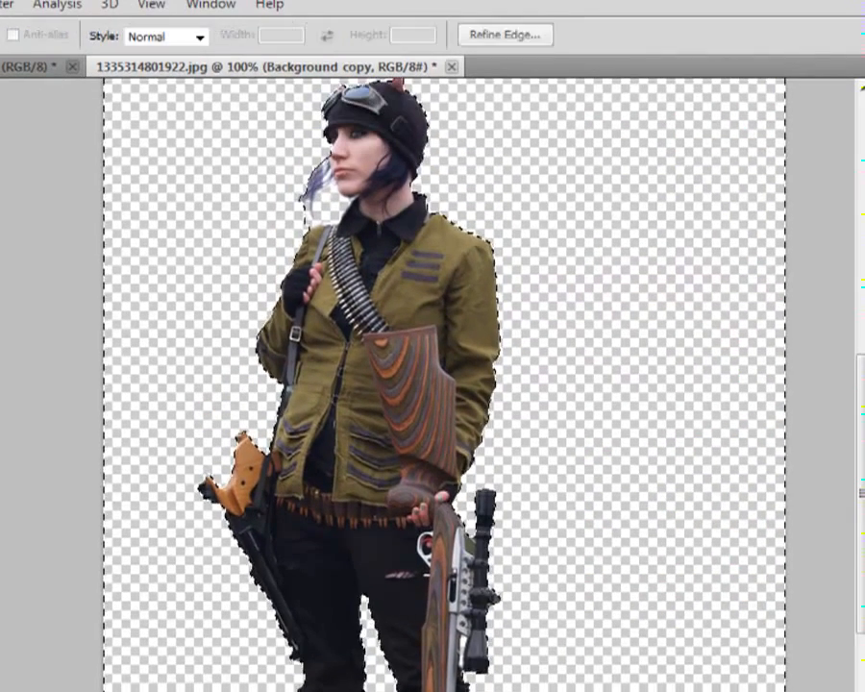
click(15, 268)
scroll(14, 268, up, 1)
drag(432, 385, 443, 342)
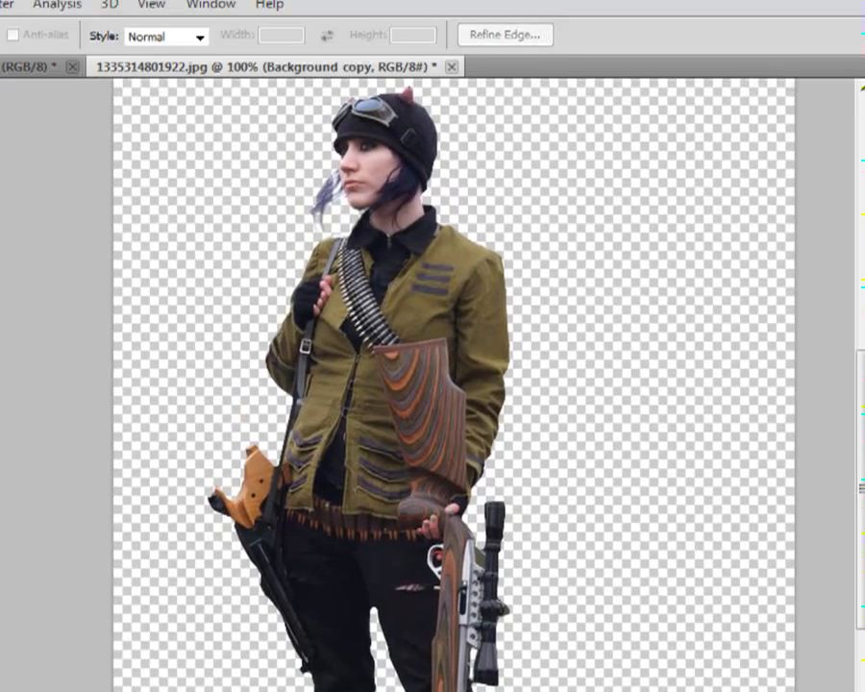
Step: Examine the trimmed edges around the jacket, rifle and legs at 165% zoom
scroll(671, 539, up, 5)
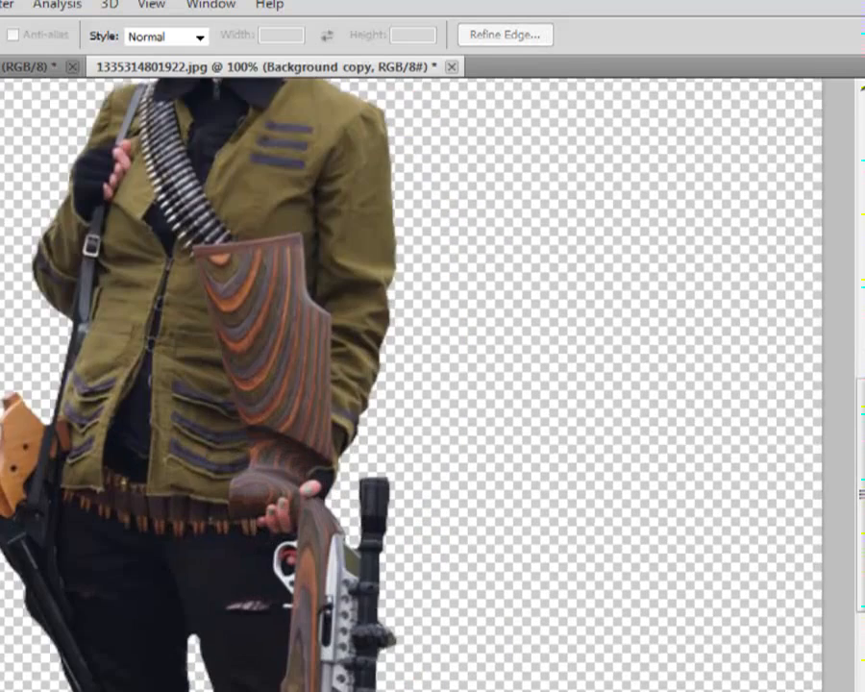
drag(671, 538, 691, 205)
scroll(428, 385, up, 3)
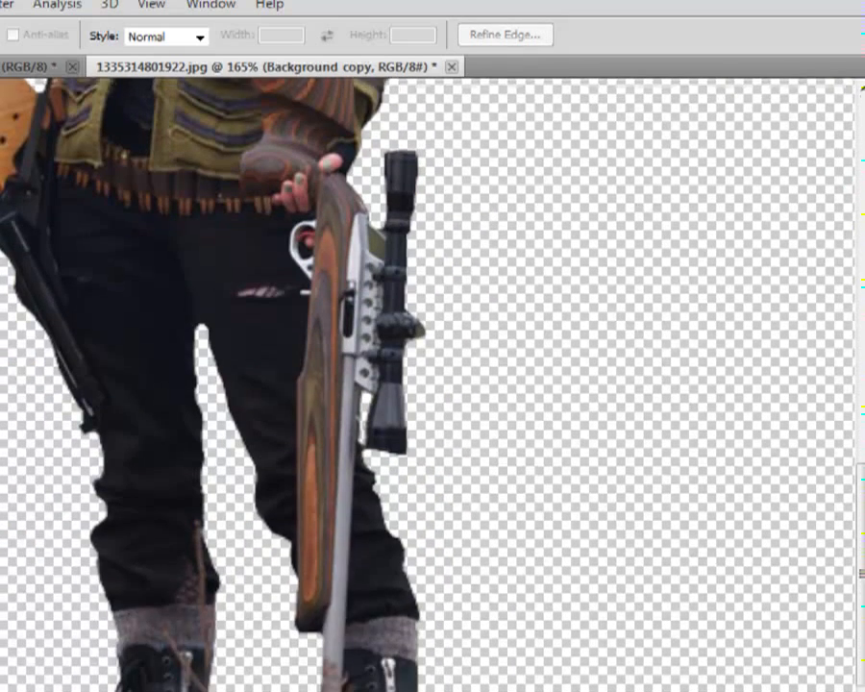
scroll(428, 384, down, 3)
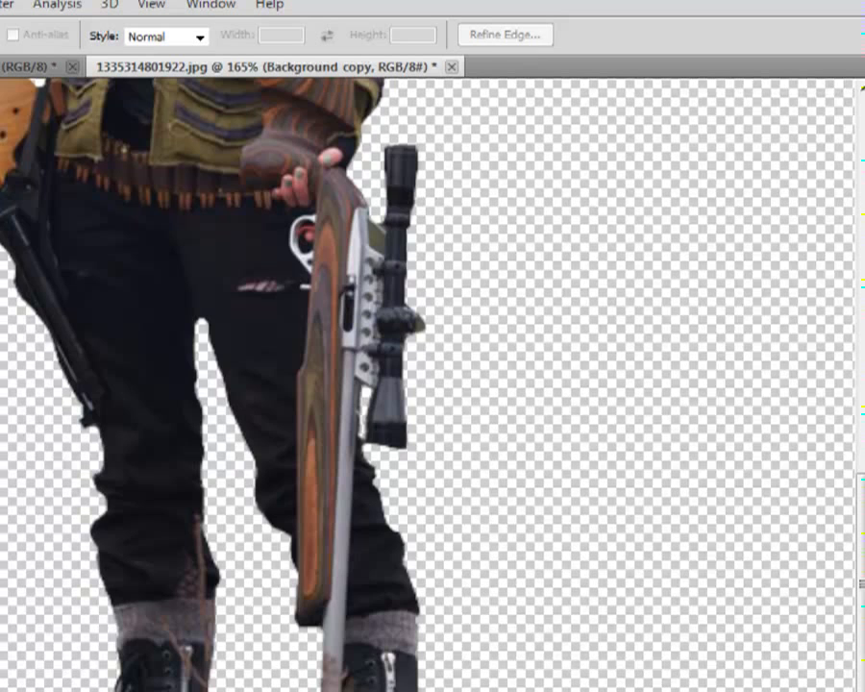
key(ctrl+minus)
drag(385, 288, 442, 452)
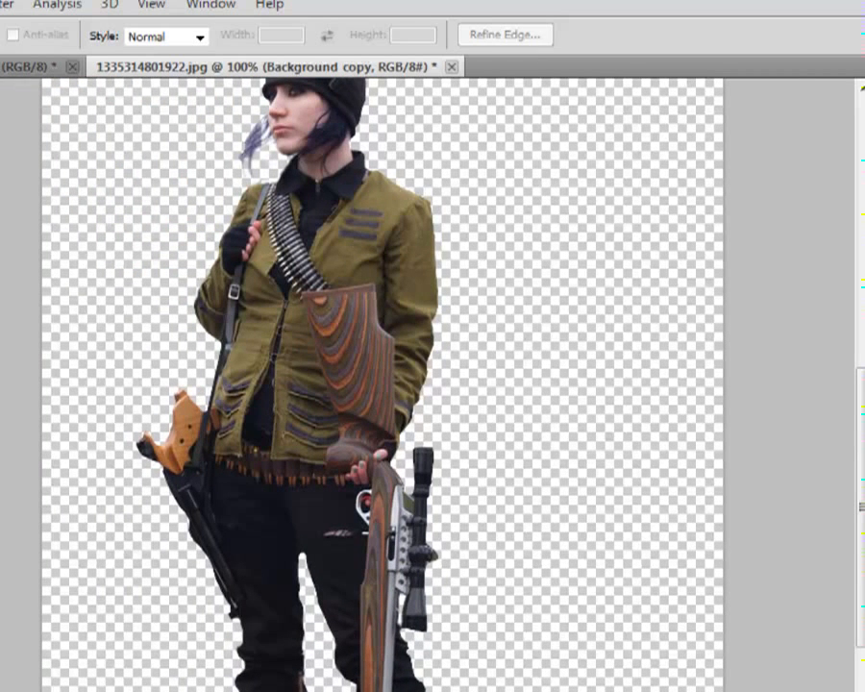
key(b)
mouse_move(258, 542)
mouse_down()
mouse_move(204, 531)
mouse_move(116, 649)
mouse_up()
key(ctrl+z)
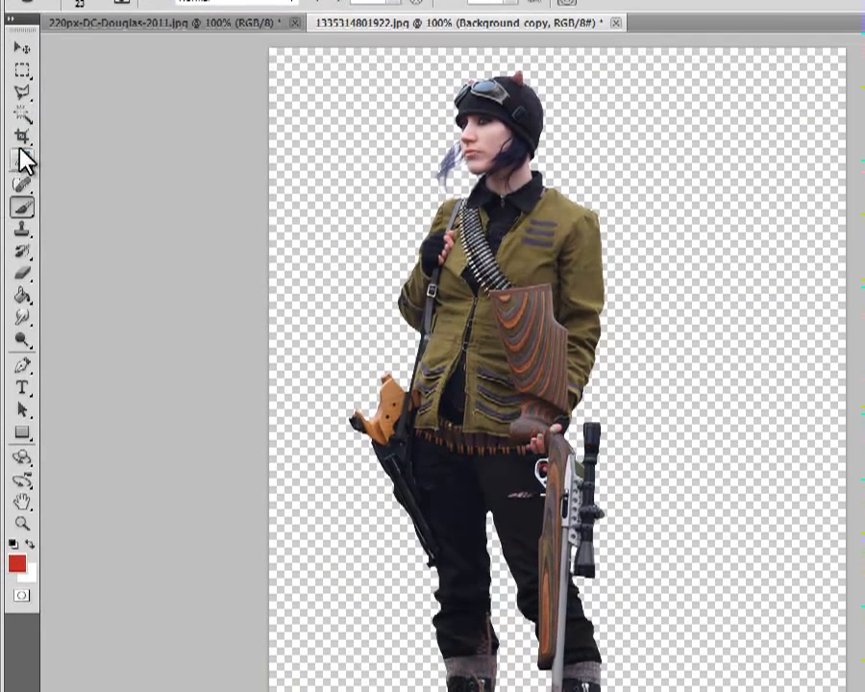
Step: Select the transparent area around the whole figure with the Magic Wand
click(22, 116)
click(25, 72)
key(ctrl+d)
click(22, 113)
click(355, 196)
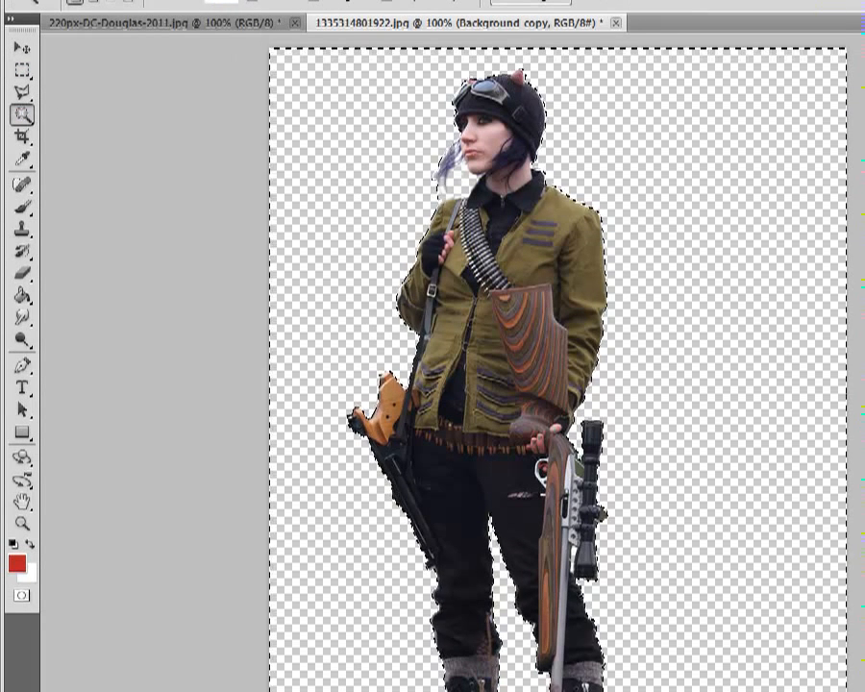
Step: Feather the transparent-area selection by 2 pixels and delete it to soften the figure's outline
click(232, 0)
mouse_move(188, 0)
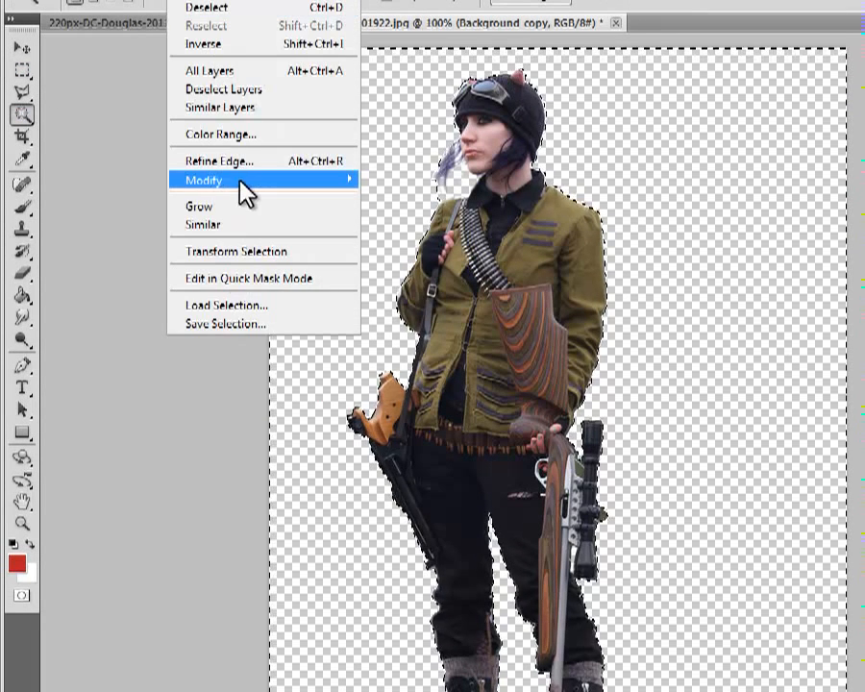
mouse_move(245, 192)
click(111, 255)
text(1)
key(BackSpace)
text(2)
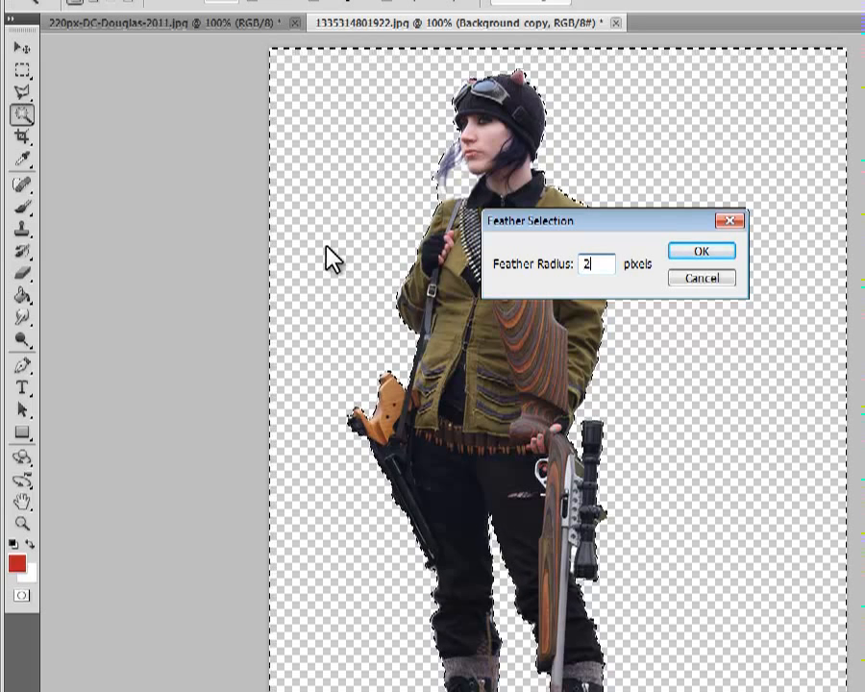
key(Return)
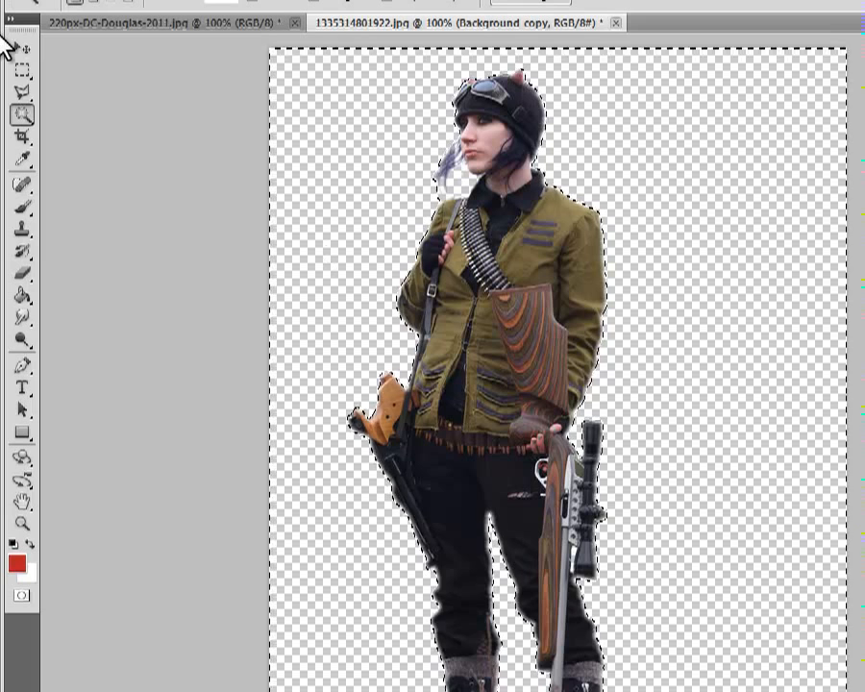
Step: Undo the feathered deletion around the figure and clear the selection
click(23, 70)
drag(541, 461, 475, 384)
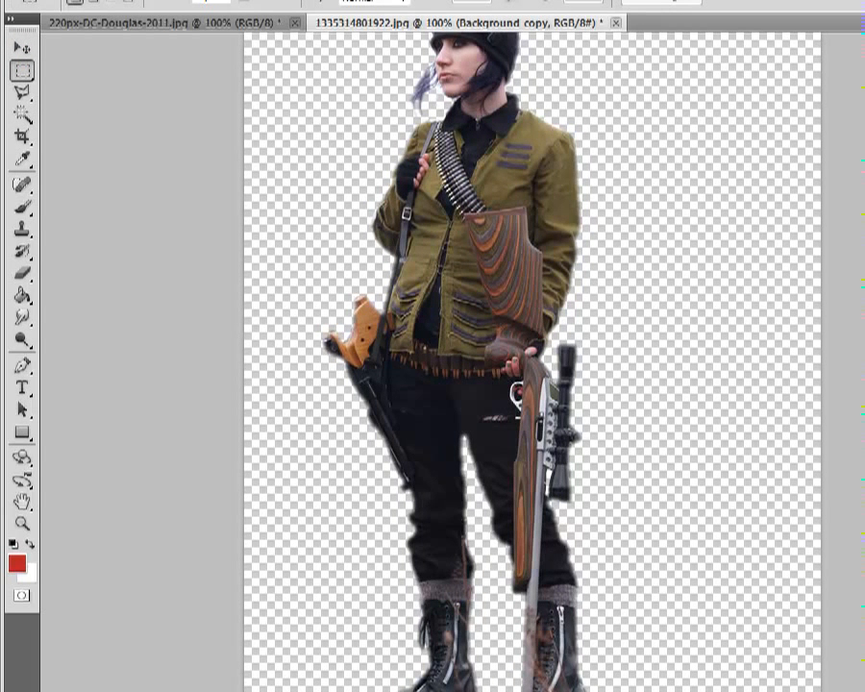
drag(475, 384, 504, 386)
key(ctrl+z)
key(ctrl+d)
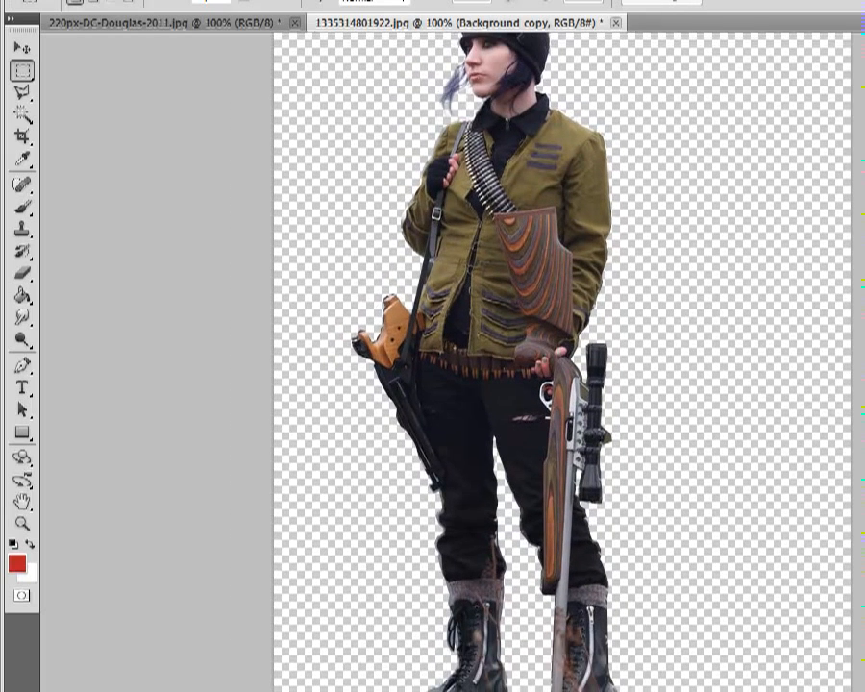
scroll(484, 361, up, 2)
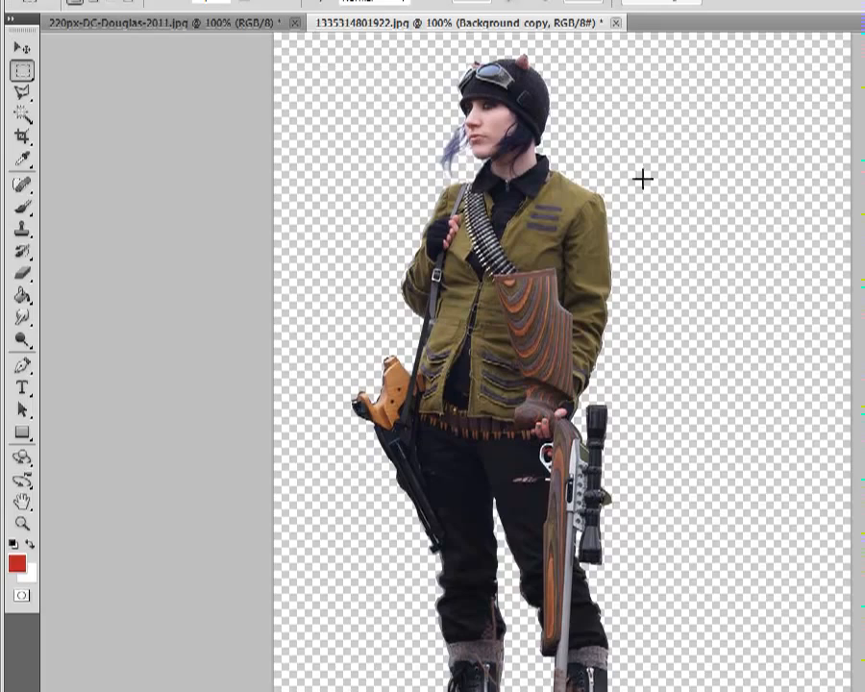
click(21, 113)
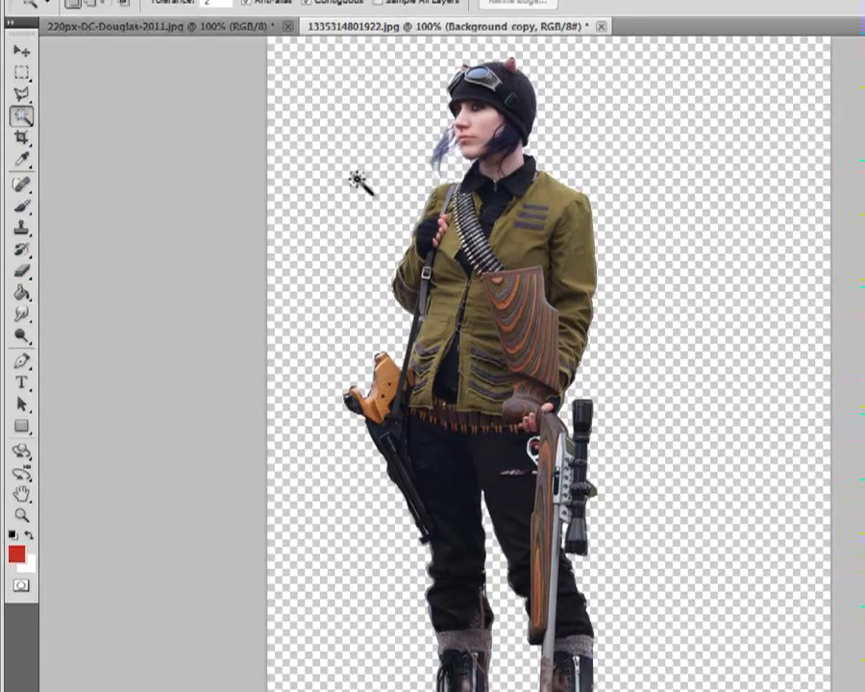
mouse_move(805, 219)
mouse_down()
mouse_move(809, 244)
mouse_move(799, 215)
mouse_up()
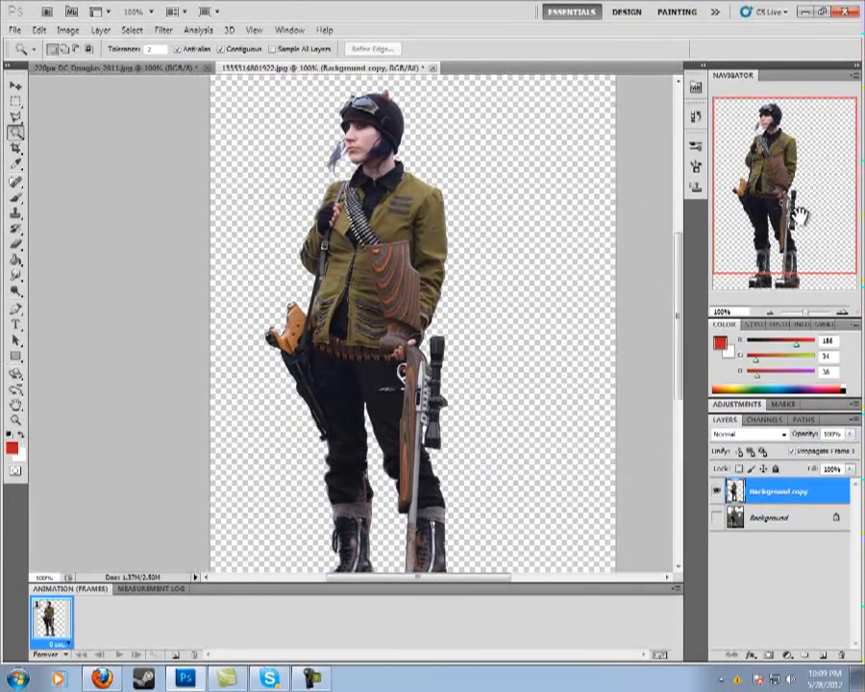